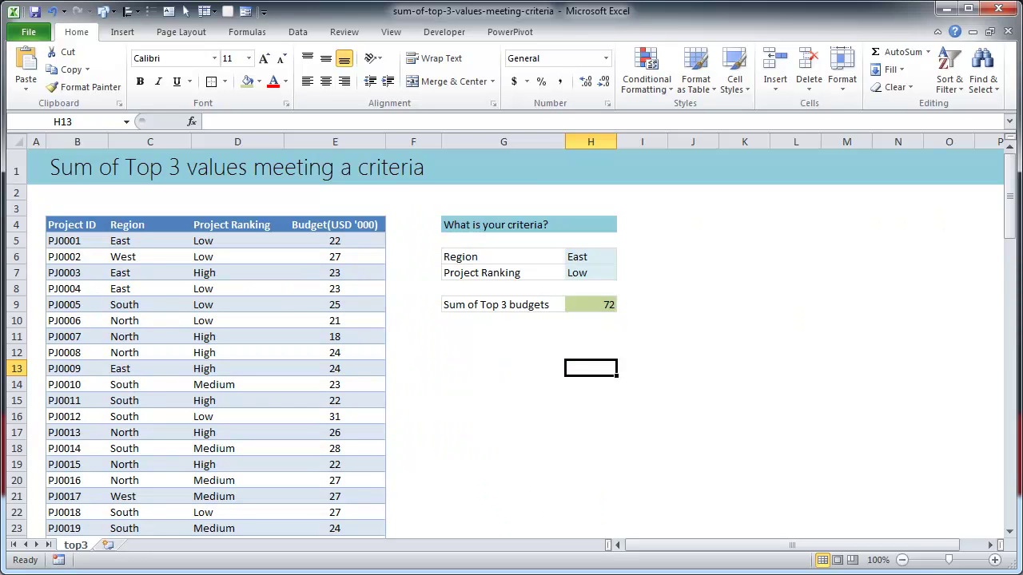
Collapse the ribbon to its tab names and scroll through the project budget data
{"action": "left_click", "coordinate": [938, 31]}
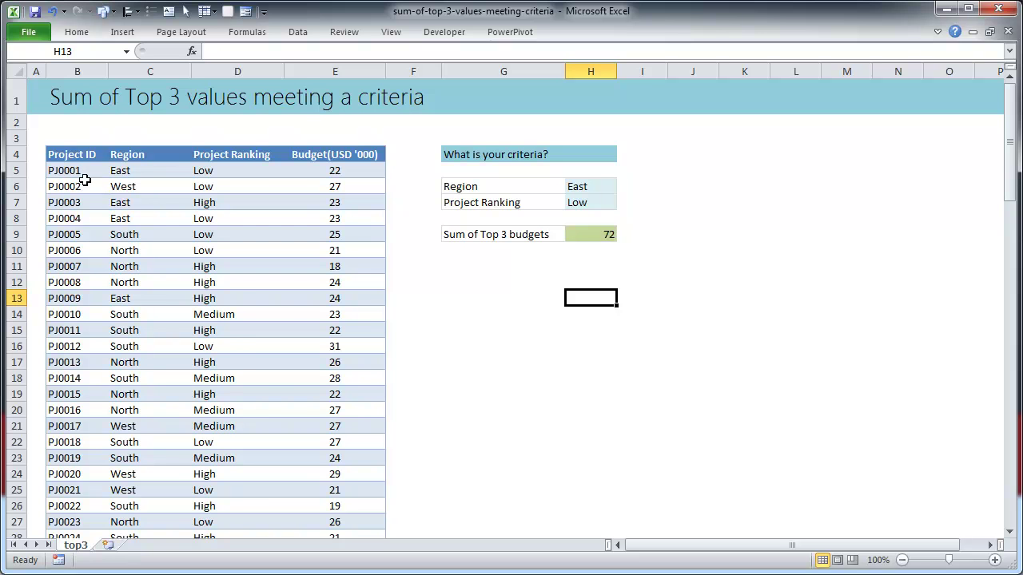
{"action": "scroll", "coordinate": [87, 360], "scroll_direction": "down", "scroll_amount": 5}
{"action": "scroll", "coordinate": [69, 471], "scroll_direction": "down", "scroll_amount": 20}
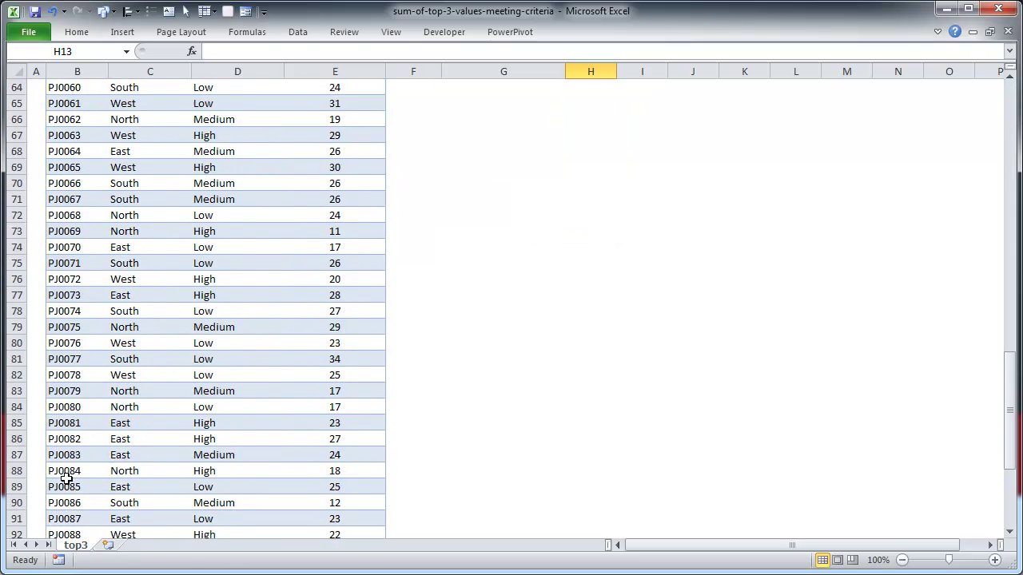
{"action": "scroll", "coordinate": [69, 477], "scroll_direction": "up", "scroll_amount": 5}
{"action": "scroll", "coordinate": [69, 478], "scroll_direction": "up", "scroll_amount": 20}
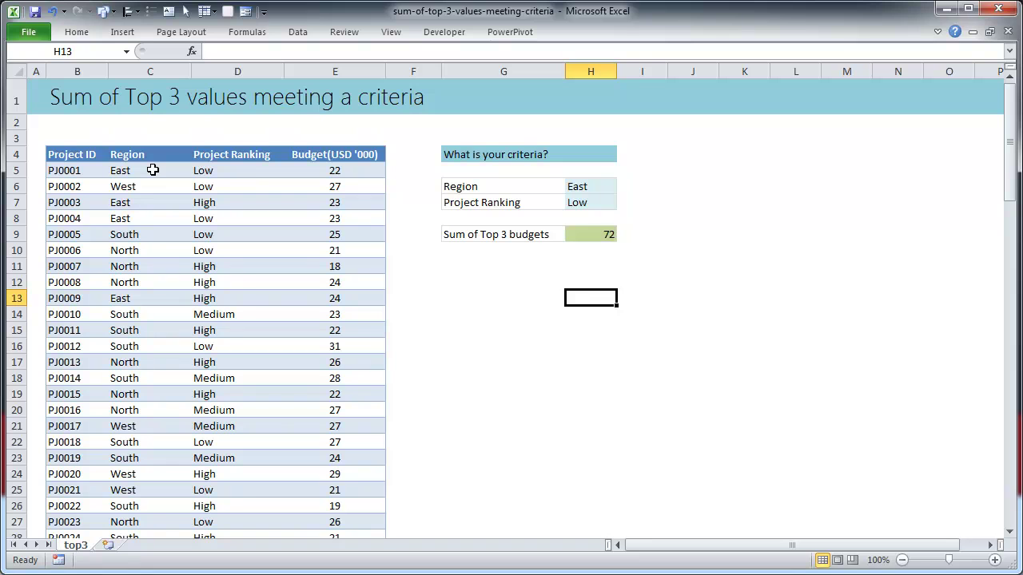
Review the first project row: Region East, Project Ranking Low, budget 22
{"action": "left_click", "coordinate": [176, 170]}
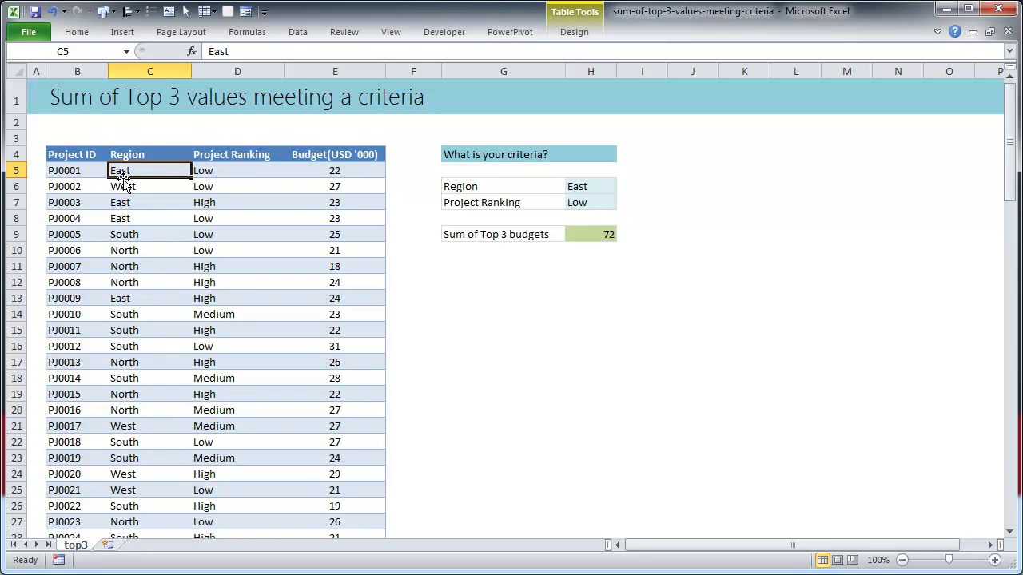
{"action": "left_click", "coordinate": [219, 171]}
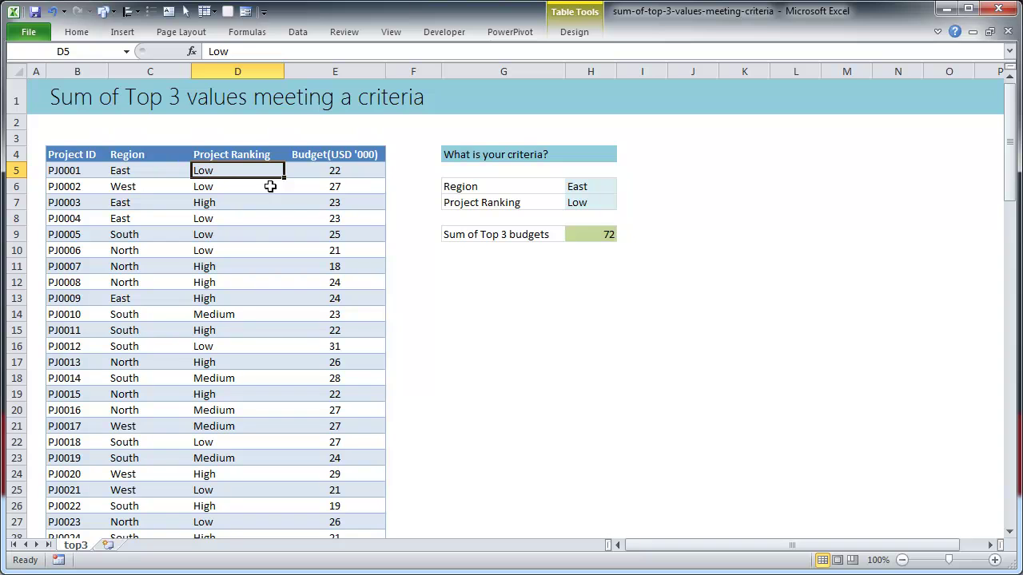
{"action": "left_click", "coordinate": [343, 169]}
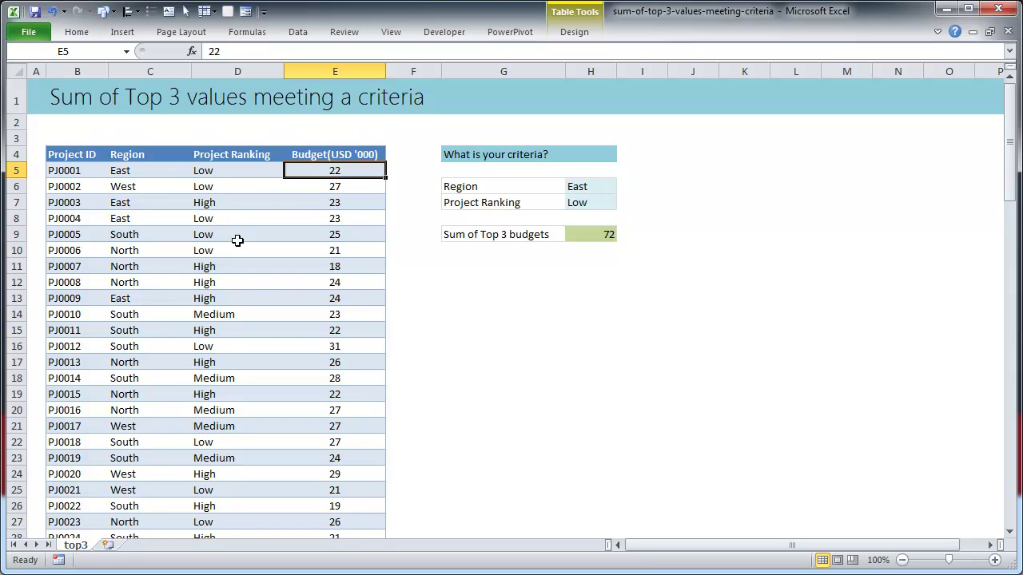
Filter the project table to Region East and Project Ranking Low
{"action": "left_click", "coordinate": [237, 176]}
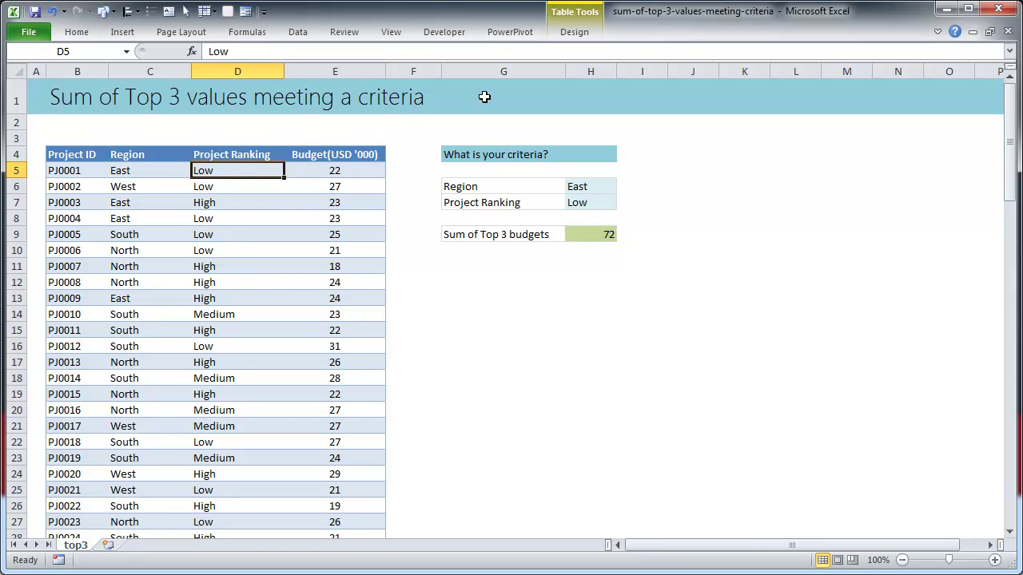
{"action": "key", "text": "ctrl+shift+l"}
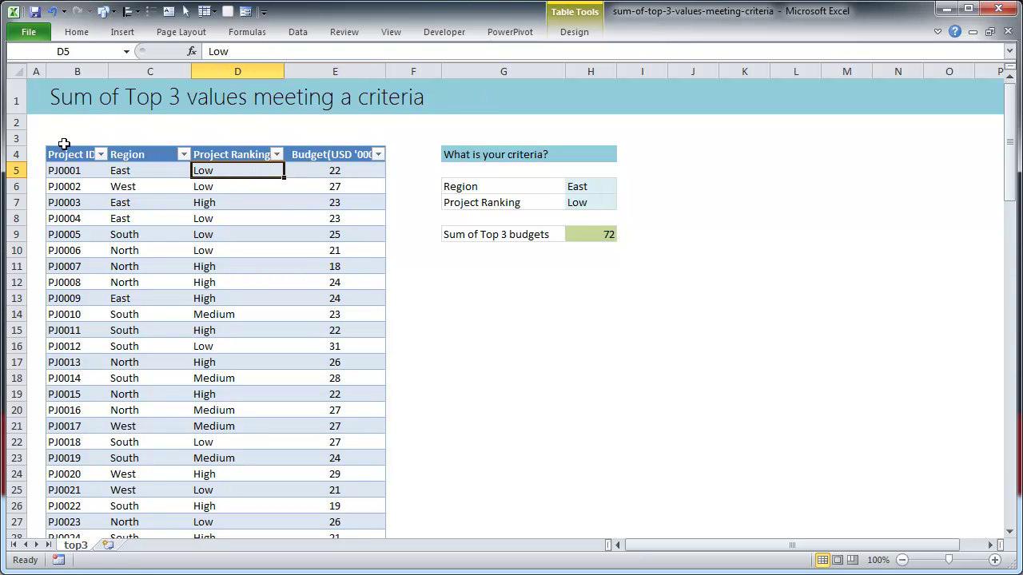
{"action": "left_click", "coordinate": [183, 154]}
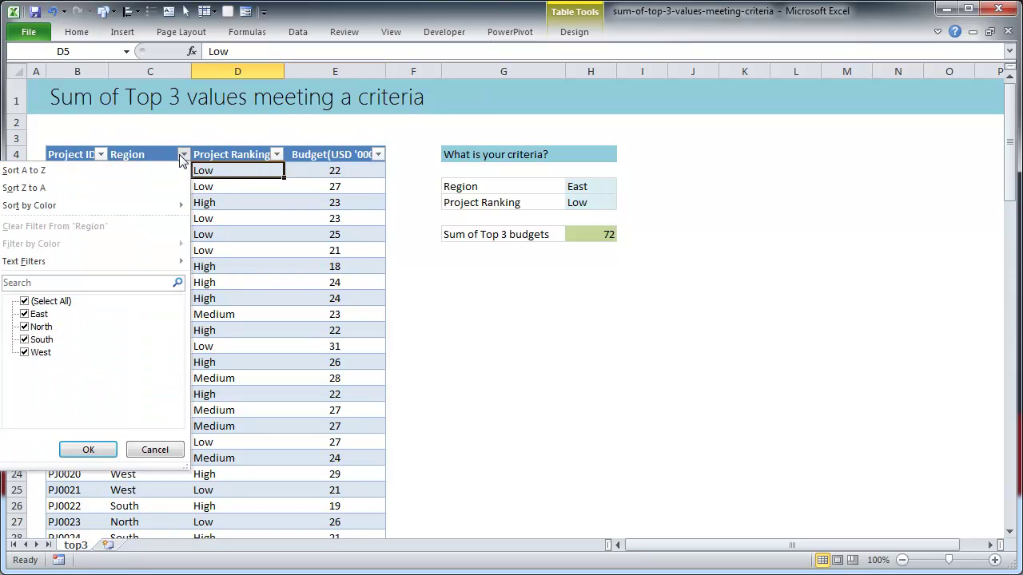
{"action": "left_click", "coordinate": [24, 301]}
{"action": "left_click", "coordinate": [24, 314]}
{"action": "left_click", "coordinate": [88, 450]}
{"action": "left_click", "coordinate": [277, 155]}
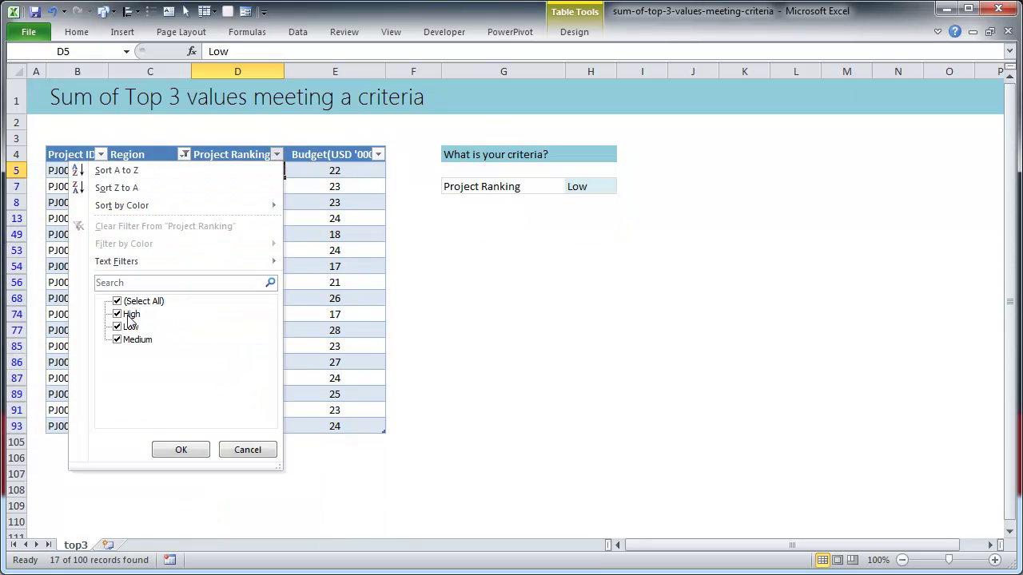
{"action": "left_click", "coordinate": [118, 301]}
{"action": "left_click", "coordinate": [118, 327]}
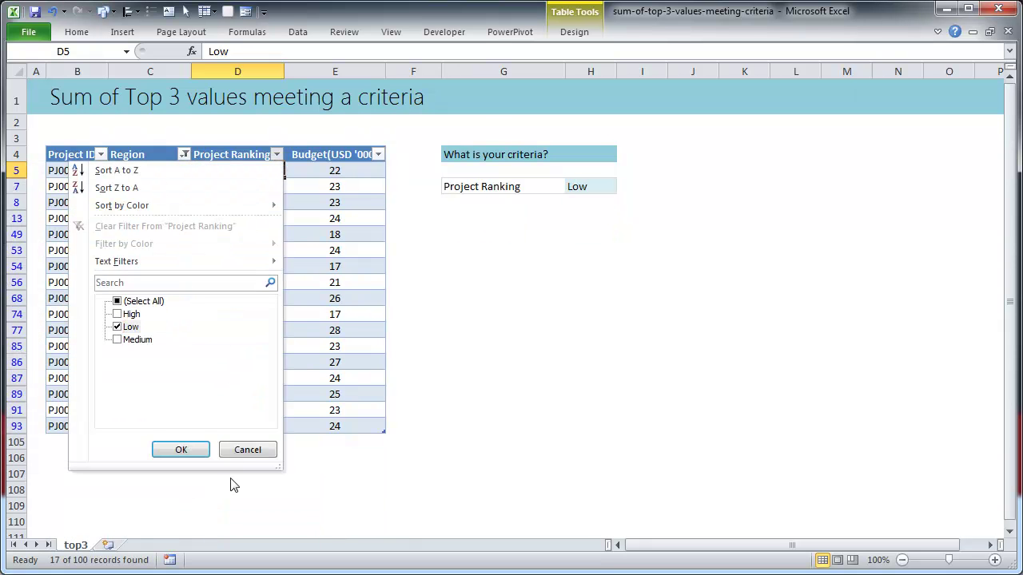
{"action": "left_click", "coordinate": [196, 450]}
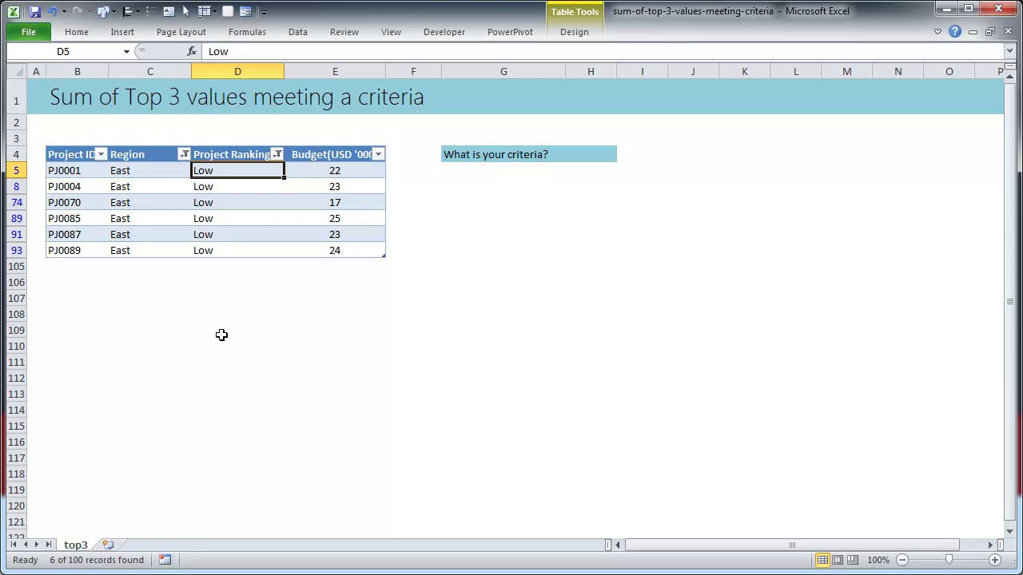
Select the three largest visible budgets, 25, 23 and 24, to read their sum of 72
{"action": "left_click", "coordinate": [353, 169]}
{"action": "left_click", "coordinate": [350, 298]}
{"action": "left_click", "coordinate": [357, 171]}
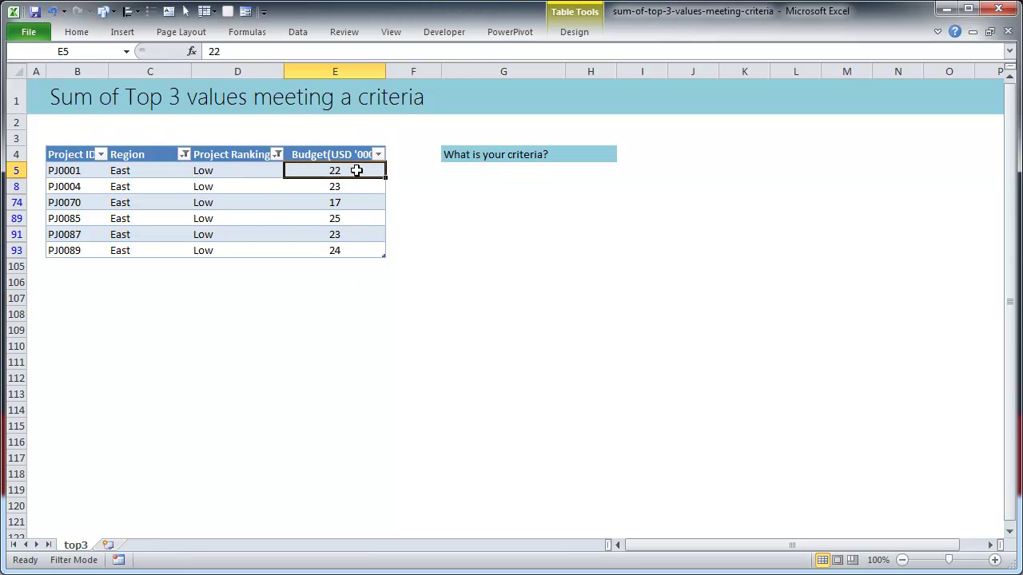
{"action": "left_click", "coordinate": [361, 224]}
{"action": "left_click_drag", "start_coordinate": [361, 226], "coordinate": [370, 223]}
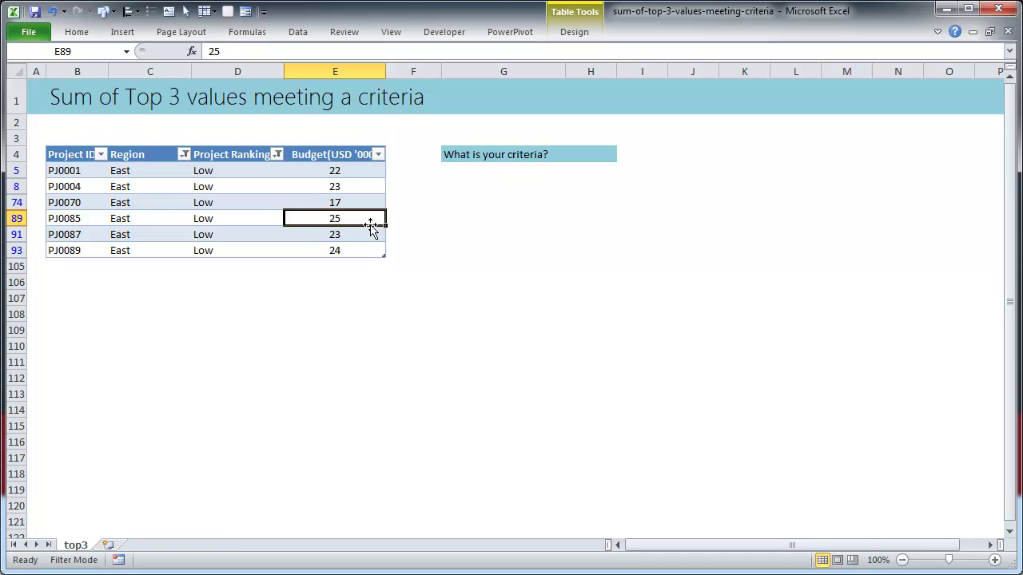
{"action": "left_click", "coordinate": [349, 251]}
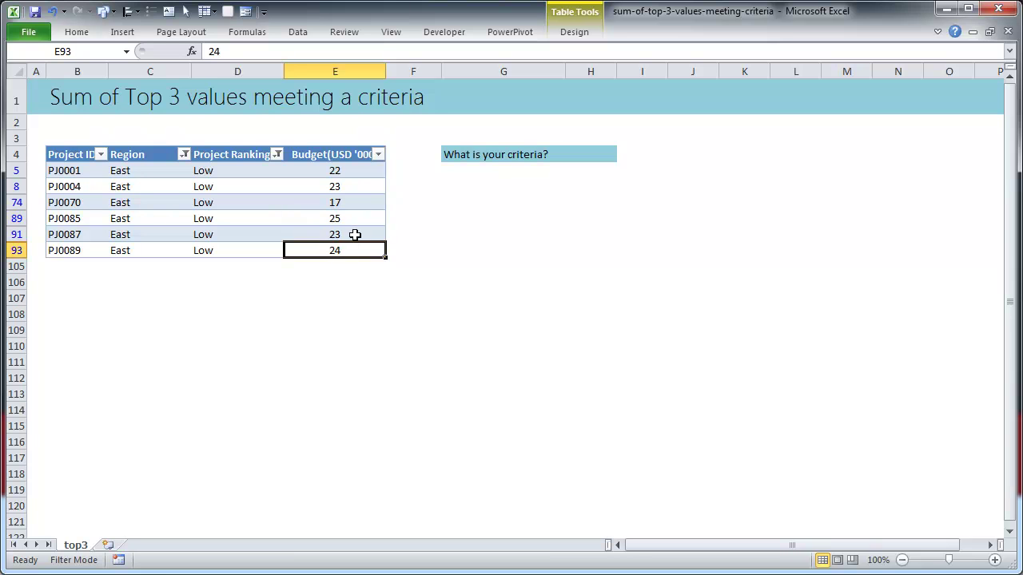
{"action": "left_click", "coordinate": [360, 232]}
{"action": "left_click_drag", "start_coordinate": [359, 213], "coordinate": [364, 250]}
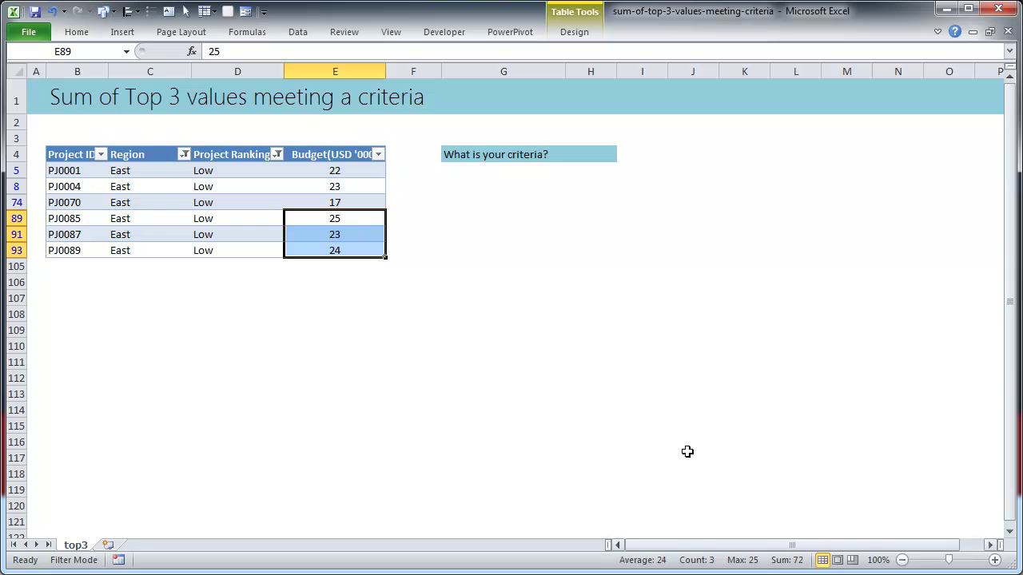
{"action": "left_click", "coordinate": [357, 185]}
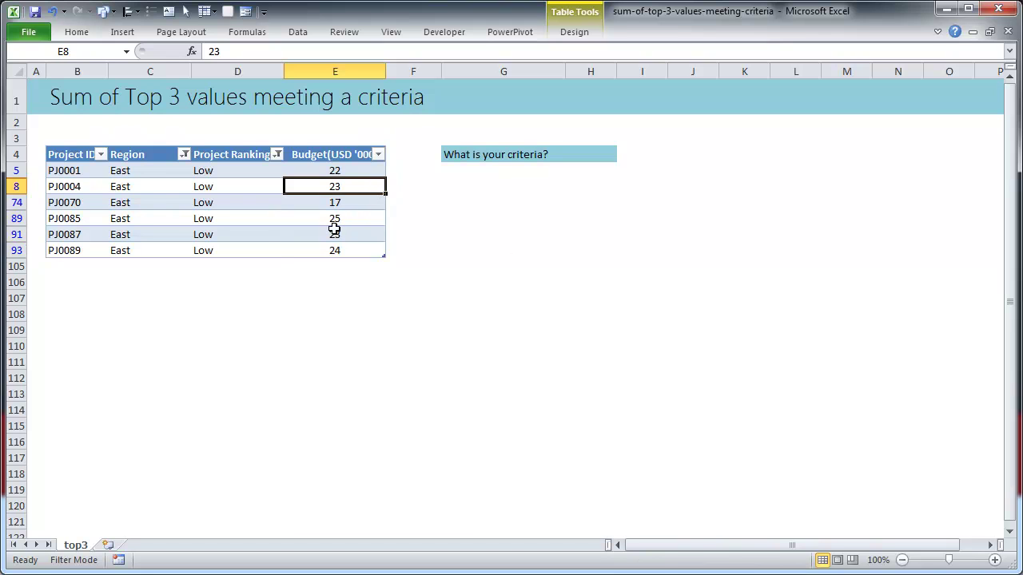
{"action": "left_click_drag", "start_coordinate": [339, 217], "coordinate": [337, 246]}
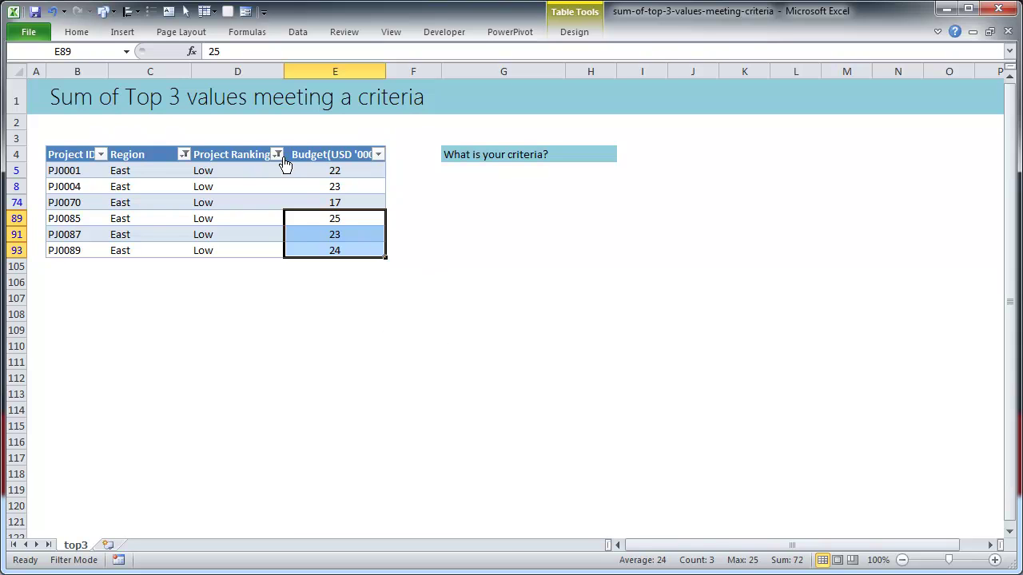
Switch the criteria cells to Region West and Project Ranking High
{"action": "left_click", "coordinate": [259, 184]}
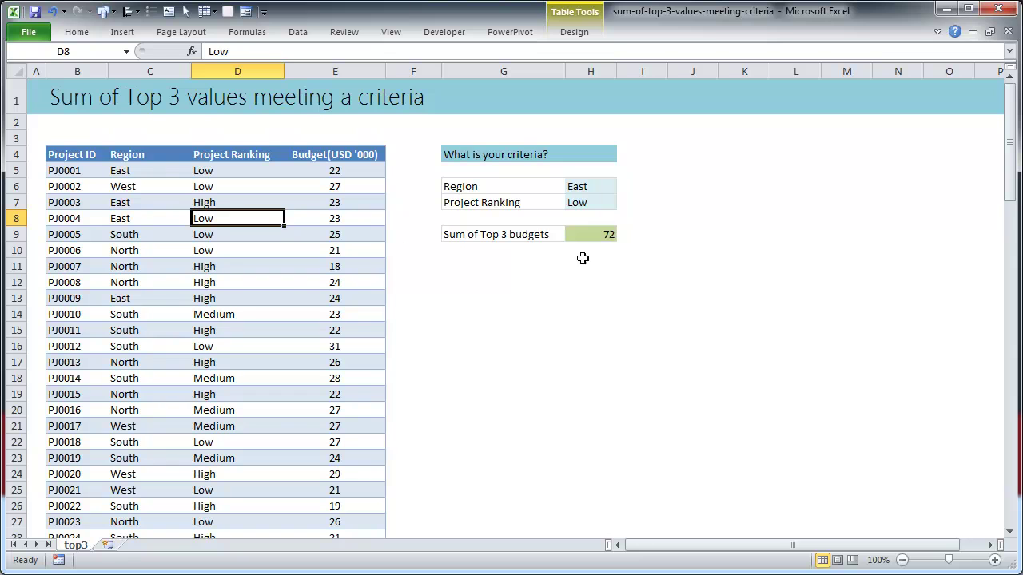
{"action": "left_click", "coordinate": [582, 187]}
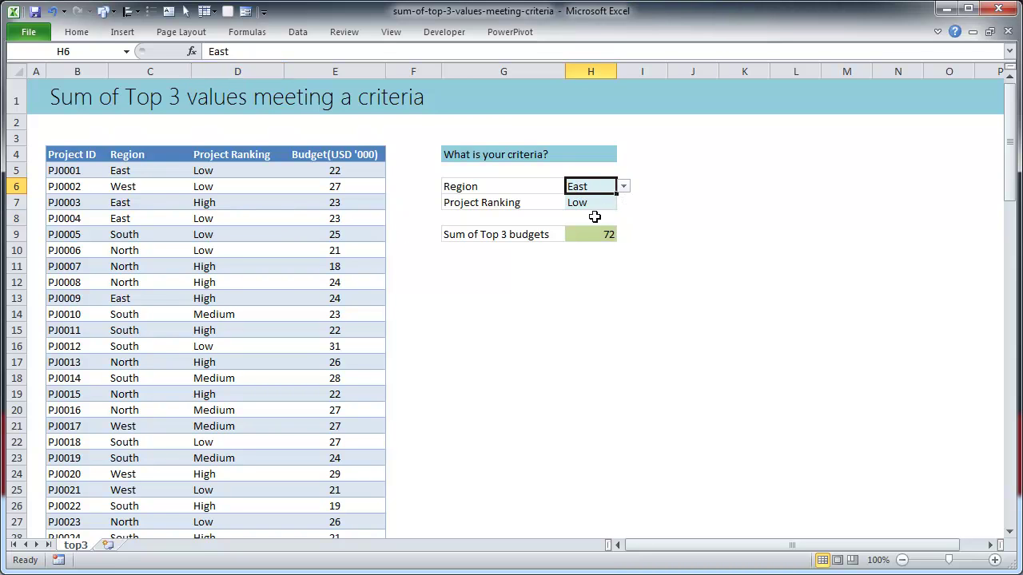
{"action": "left_click", "coordinate": [598, 203]}
{"action": "left_click", "coordinate": [610, 186]}
{"action": "left_click", "coordinate": [623, 187]}
{"action": "left_click", "coordinate": [610, 210]}
{"action": "left_click", "coordinate": [603, 203]}
{"action": "left_click", "coordinate": [624, 202]}
{"action": "left_click", "coordinate": [605, 236]}
Set the criteria back to Region East and Project Ranking Low, giving a top-3 sum of 72
{"action": "left_click", "coordinate": [611, 184]}
{"action": "left_click", "coordinate": [624, 186]}
{"action": "left_click", "coordinate": [608, 199]}
{"action": "left_click", "coordinate": [612, 202]}
{"action": "left_click", "coordinate": [623, 203]}
{"action": "left_click", "coordinate": [616, 216]}
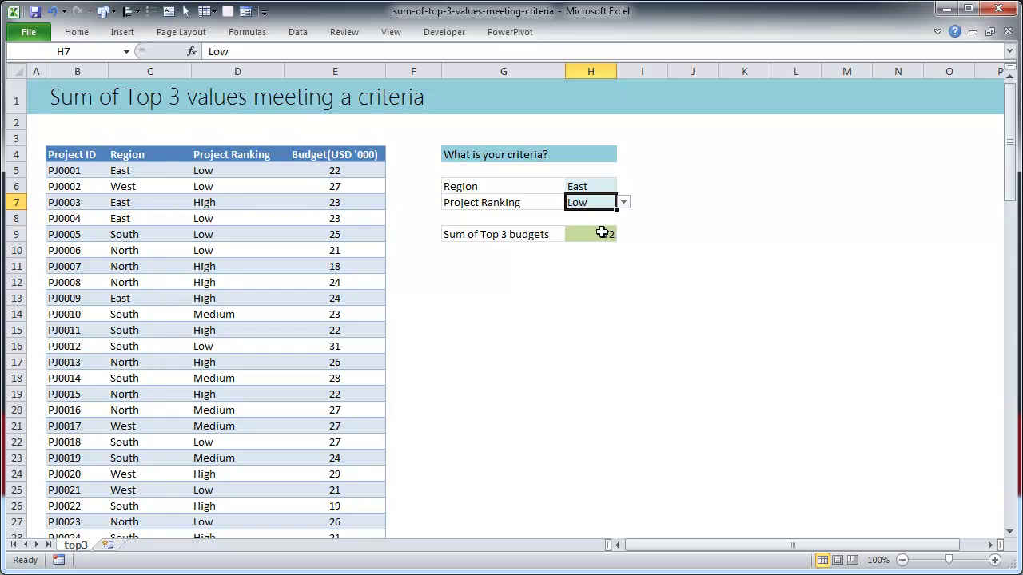
{"action": "left_click", "coordinate": [608, 233]}
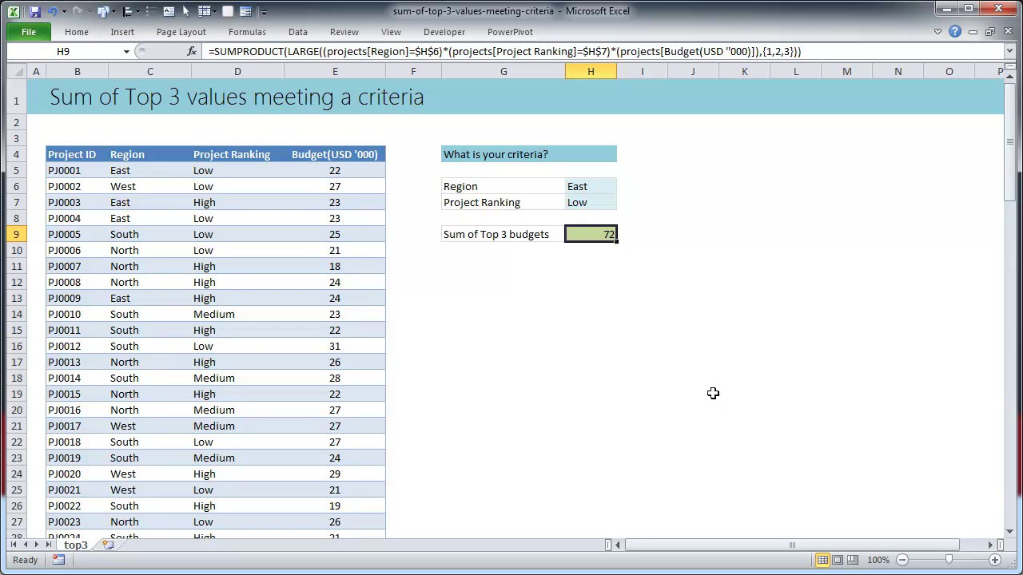
{"action": "key", "text": "F2"}
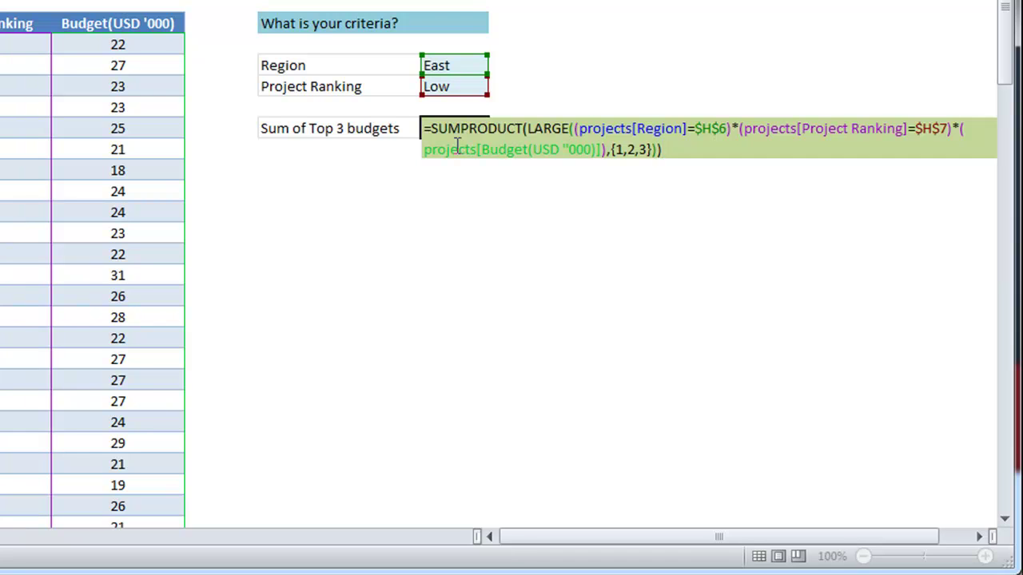
{"action": "key", "text": "Return"}
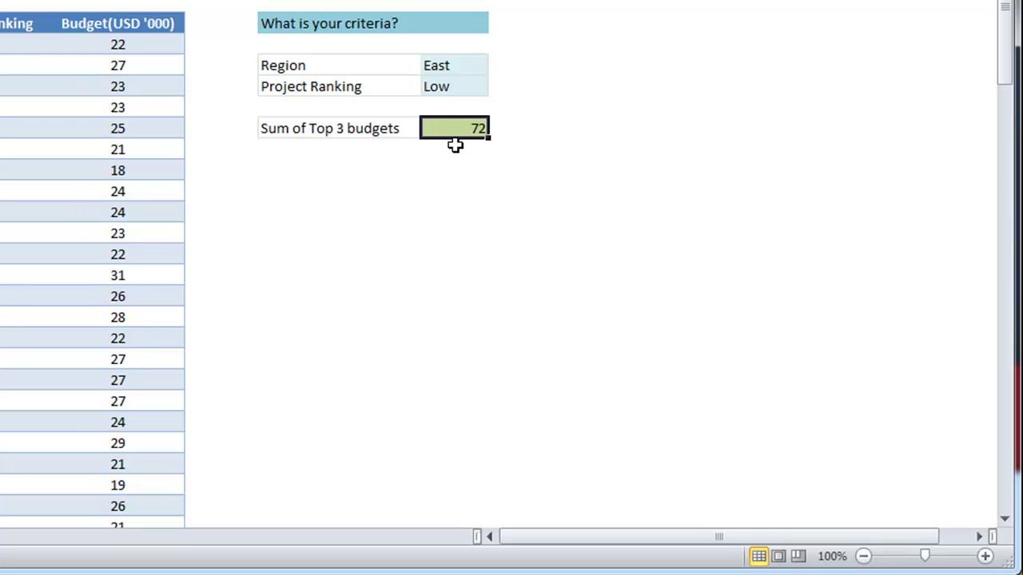
{"action": "left_click", "coordinate": [294, 196]}
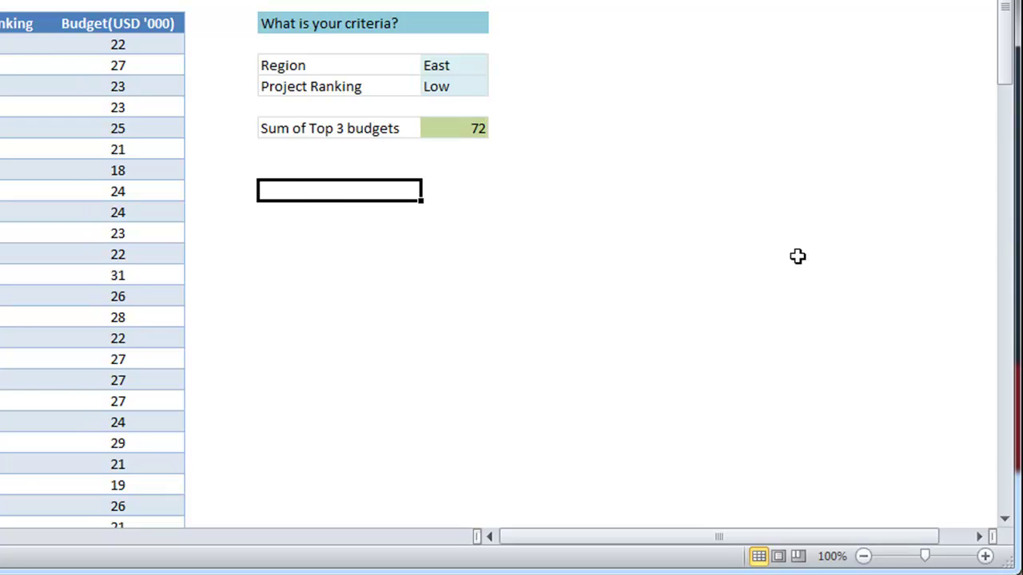
Enter the sample values 8, 9, 10, 7, 12, 19 and 6 down G12:G18
{"action": "type", "text": "8"}
{"action": "key", "text": "Return"}
{"action": "type", "text": "9"}
{"action": "key", "text": "Return"}
{"action": "type", "text": "10"}
{"action": "key", "text": "Return"}
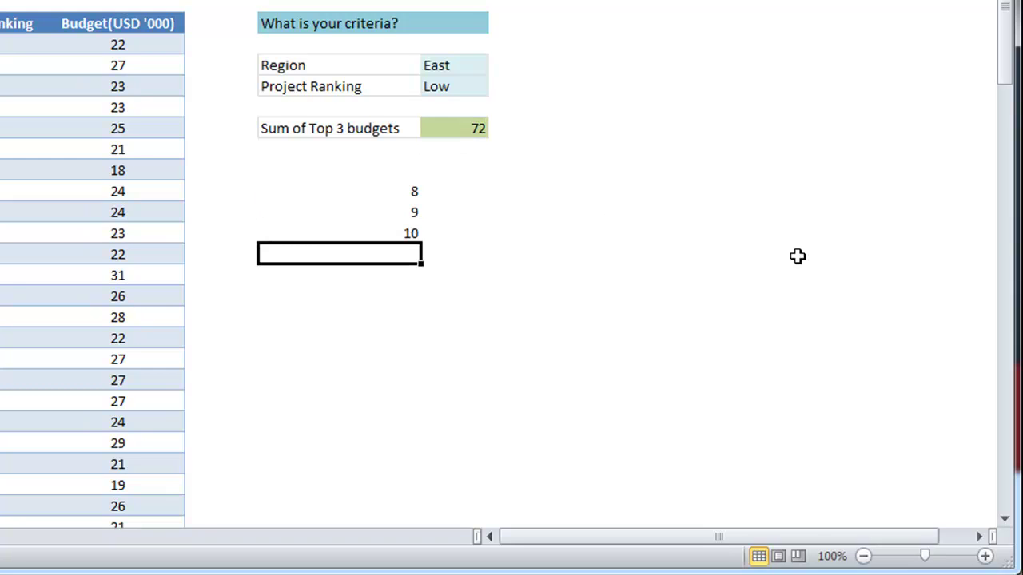
{"action": "type", "text": "7"}
{"action": "key", "text": "Return"}
{"action": "type", "text": "12"}
{"action": "key", "text": "Return"}
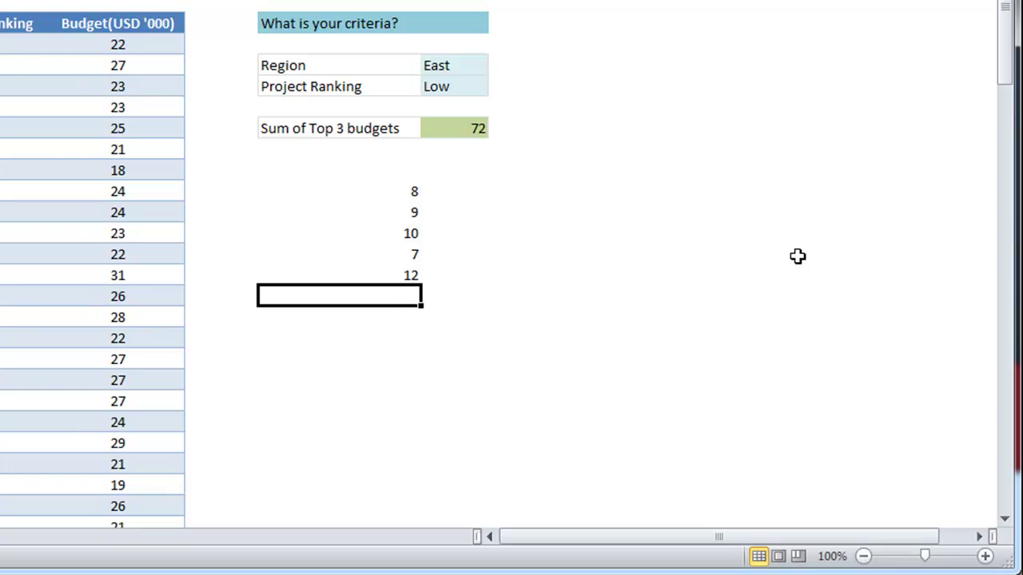
{"action": "type", "text": "19"}
{"action": "key", "text": "Return"}
{"action": "type", "text": "6"}
{"action": "key", "text": "Return"}
Apply All Borders to the seven sample values in G12:G18
{"action": "left_click_drag", "start_coordinate": [398, 197], "coordinate": [399, 320]}
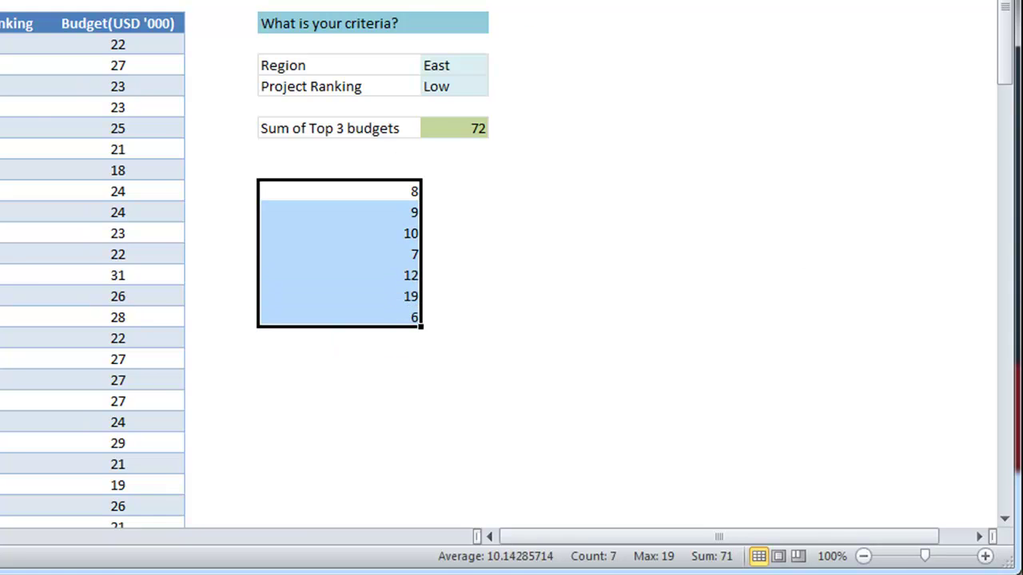
{"action": "scroll", "coordinate": [508, 264], "scroll_direction": "up", "scroll_amount": 2}
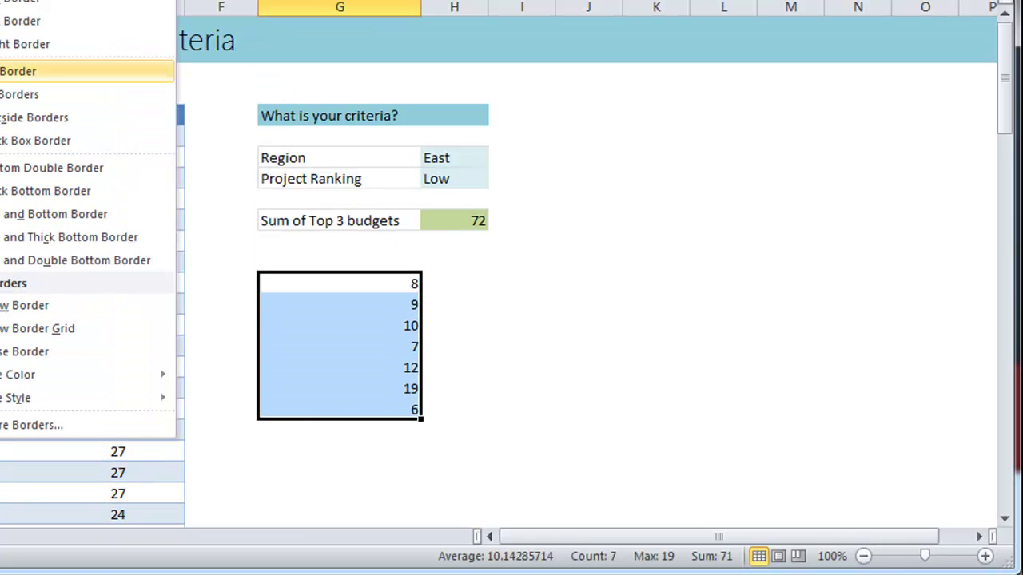
{"action": "left_click", "coordinate": [24, 94]}
{"action": "left_click", "coordinate": [519, 284]}
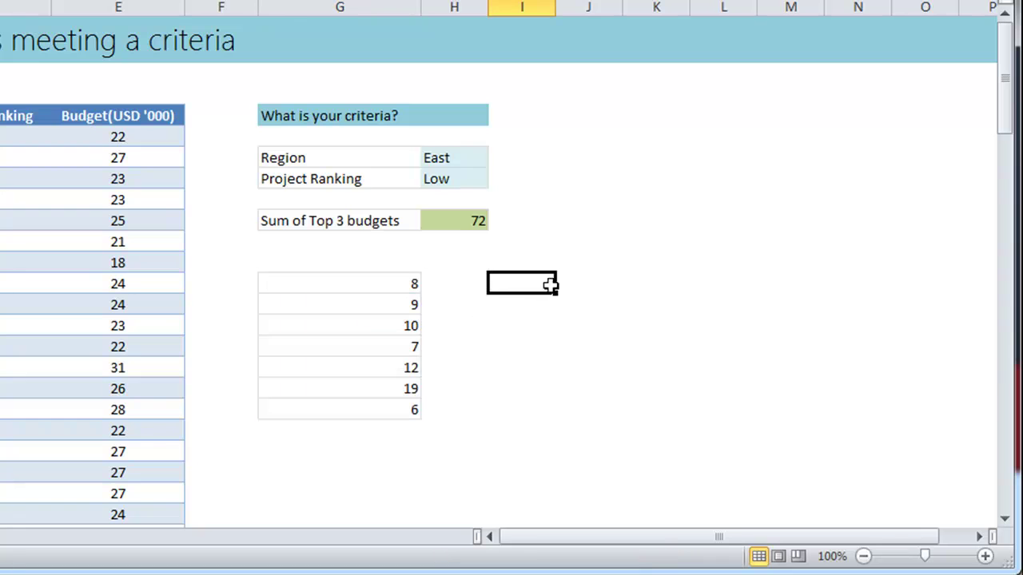
Enter =MAX(G12:G18) in I12, returning 19
{"action": "type", "text": "="}
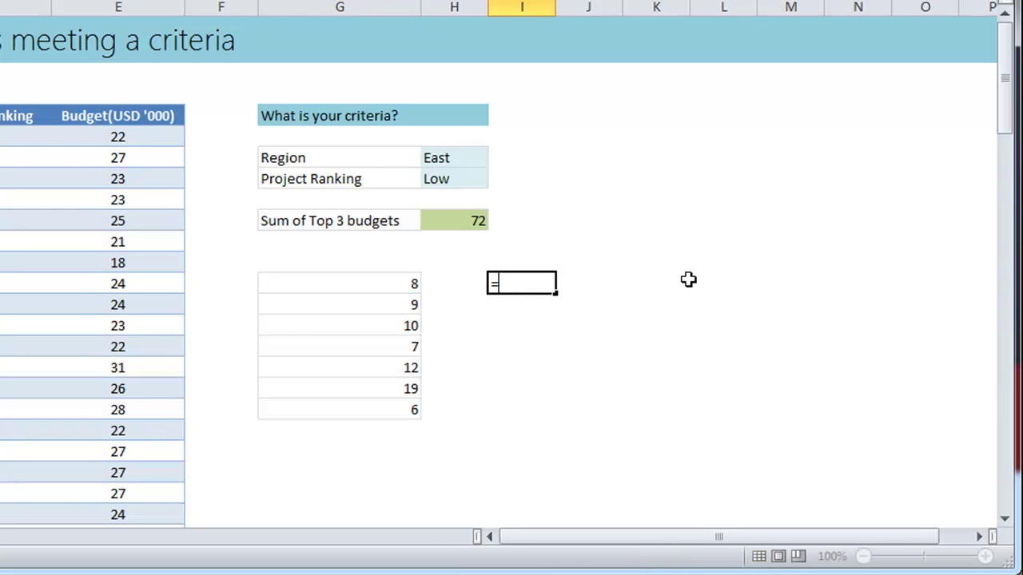
{"action": "type", "text": "max("}
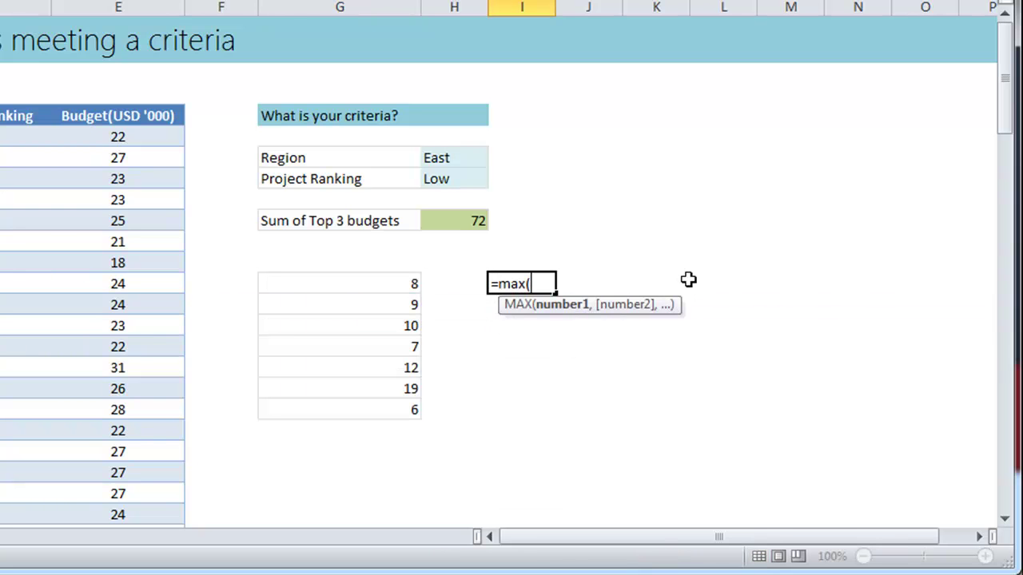
{"action": "key", "text": "Left"}
{"action": "key", "text": "Left"}
{"action": "key", "text": "ctrl+shift+Down"}
{"action": "type", "text": ")"}
{"action": "key", "text": "Return"}
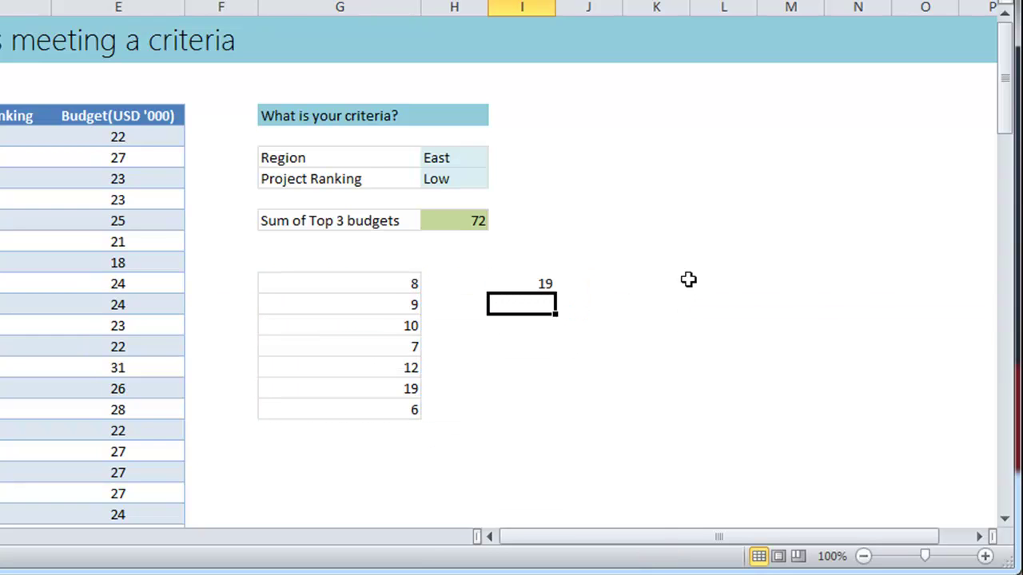
{"action": "key", "text": "Up"}
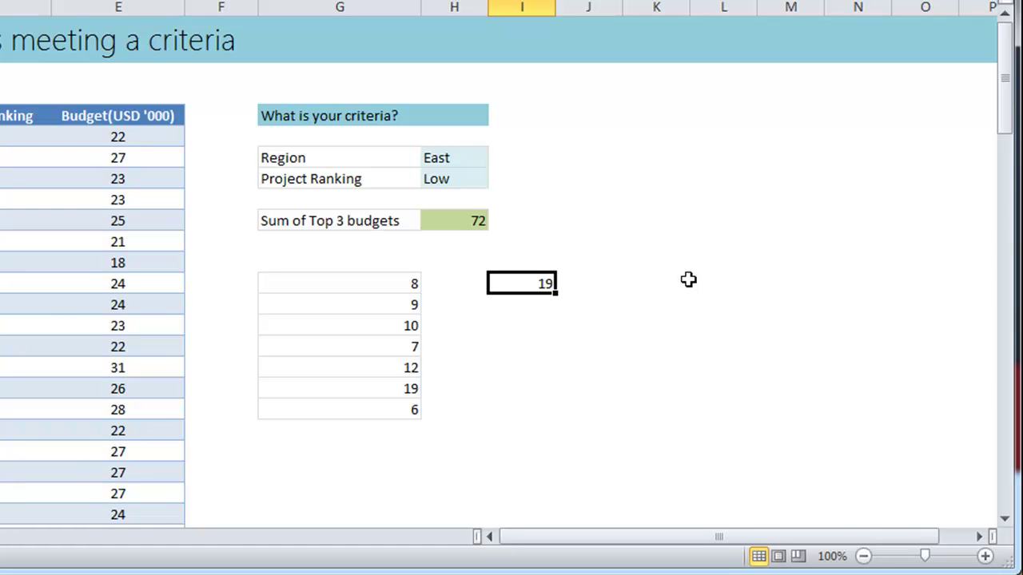
In I13, enter =LARGE(G12:G18,2) to get the second-largest sample value
{"action": "key", "text": "Down"}
{"action": "type", "text": "=large("}
{"action": "key", "text": "Left"}
{"action": "key", "text": "Left"}
{"action": "key", "text": "Up"}
{"action": "key", "text": "ctrl+shift+Down"}
{"action": "type", "text": ",2)"}
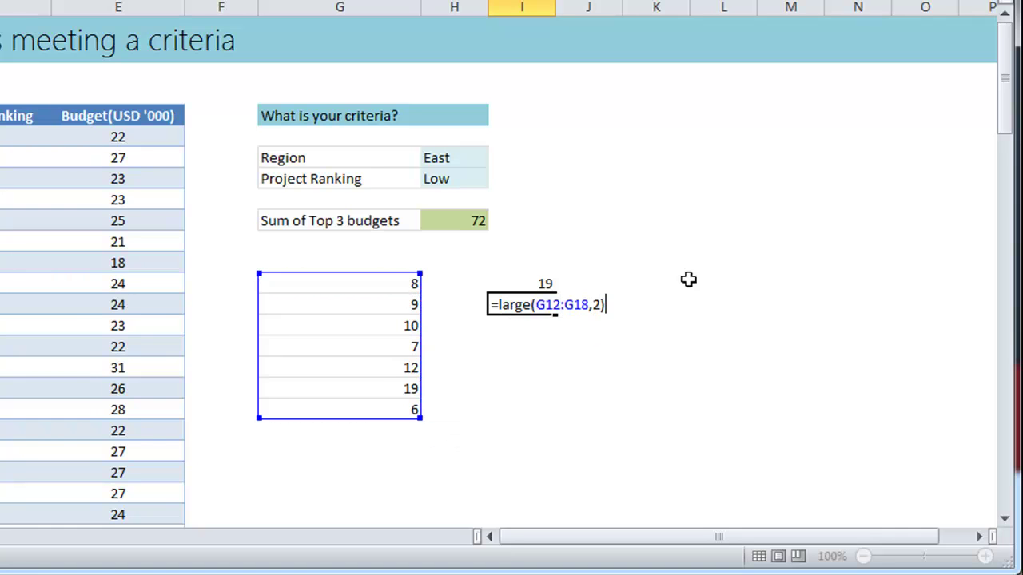
{"action": "key", "text": "Return"}
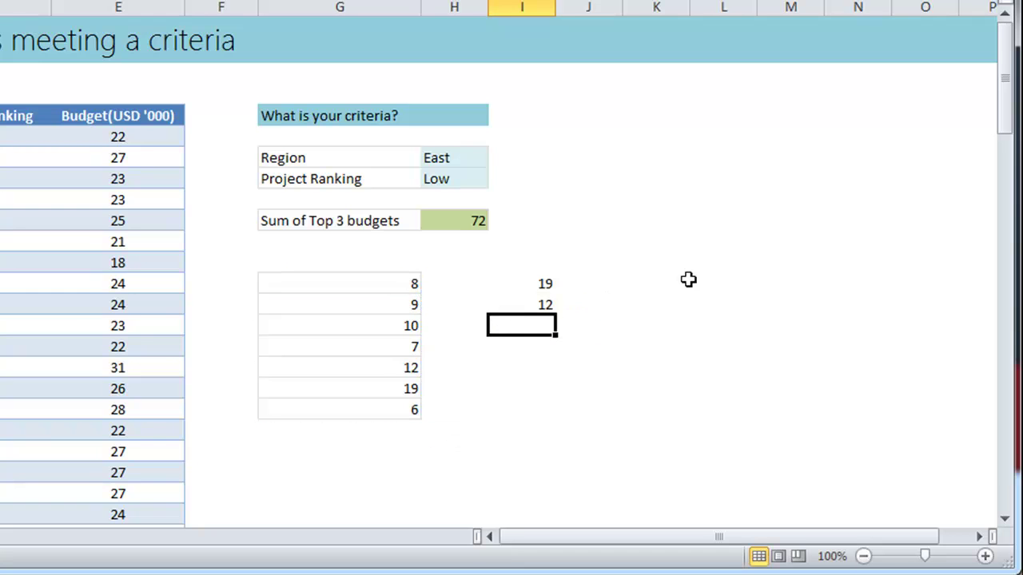
{"action": "key", "text": "Up"}
Change the LARGE formula's k to 1 to return the largest value
{"action": "key", "text": "F2"}
{"action": "key", "text": "Left"}
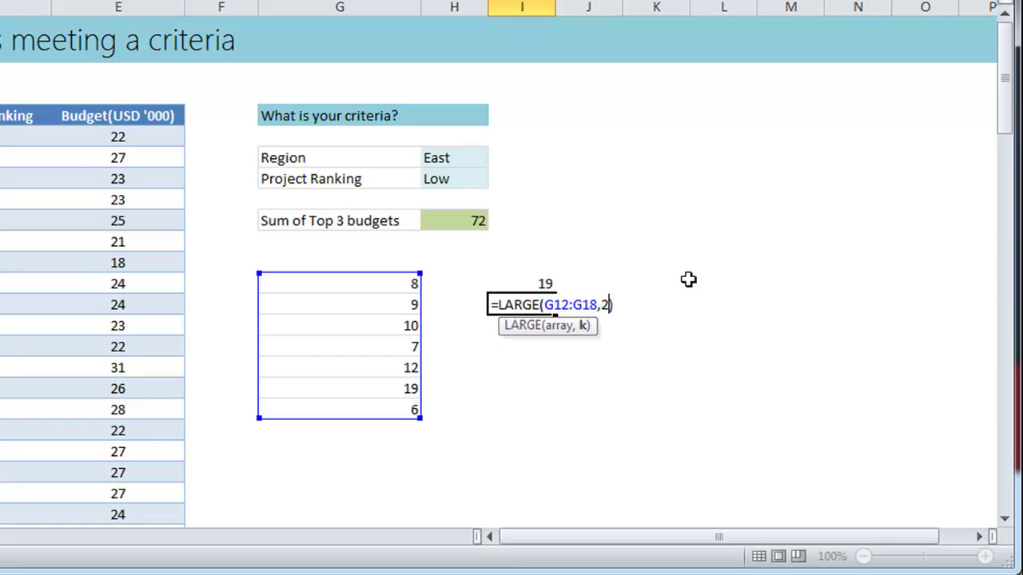
{"action": "key", "text": "BackSpace"}
{"action": "type", "text": "1"}
{"action": "key", "text": "Return"}
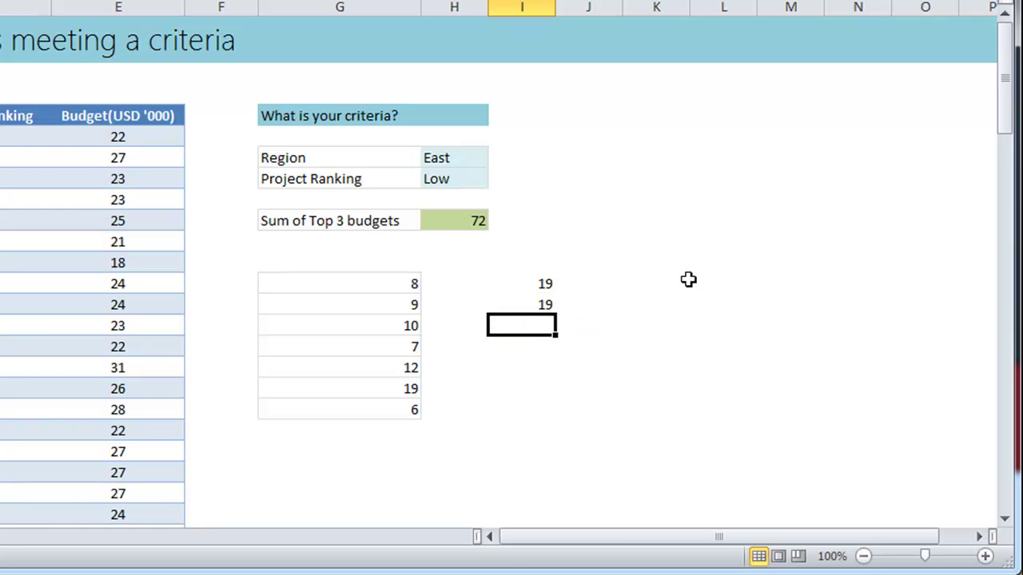
Change the LARGE formula's k to 3, returning the third-largest value, 10
{"action": "key", "text": "Up"}
{"action": "key", "text": "F2"}
{"action": "key", "text": "Left"}
{"action": "key", "text": "BackSpace"}
{"action": "type", "text": "3"}
{"action": "key", "text": "Return"}
Enter =SUM(LARGE(G12:G18,{1,2,3})) in I15, accepting Excel's parenthesis correction
{"action": "key", "text": "Down"}
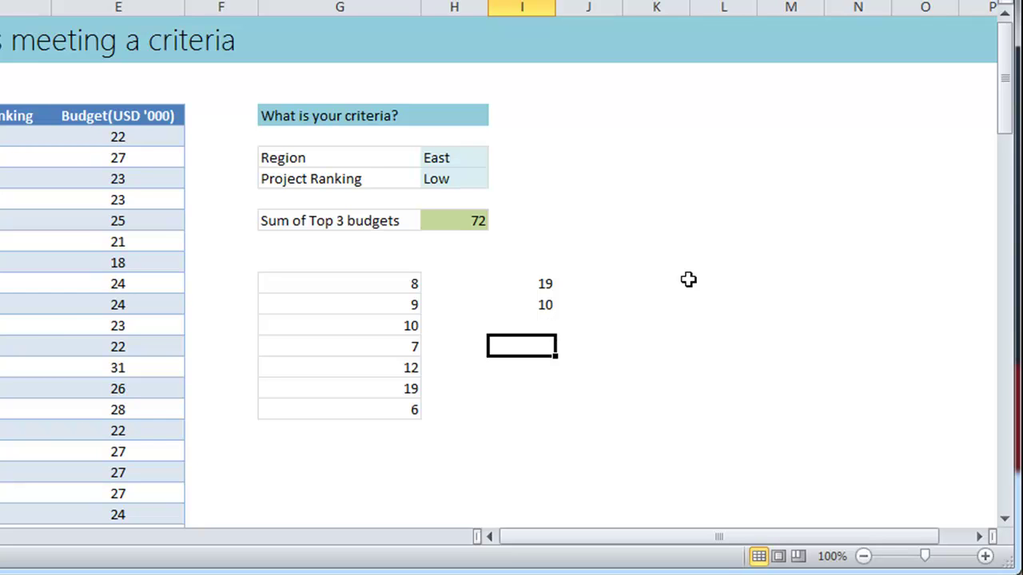
{"action": "type", "text": "=s"}
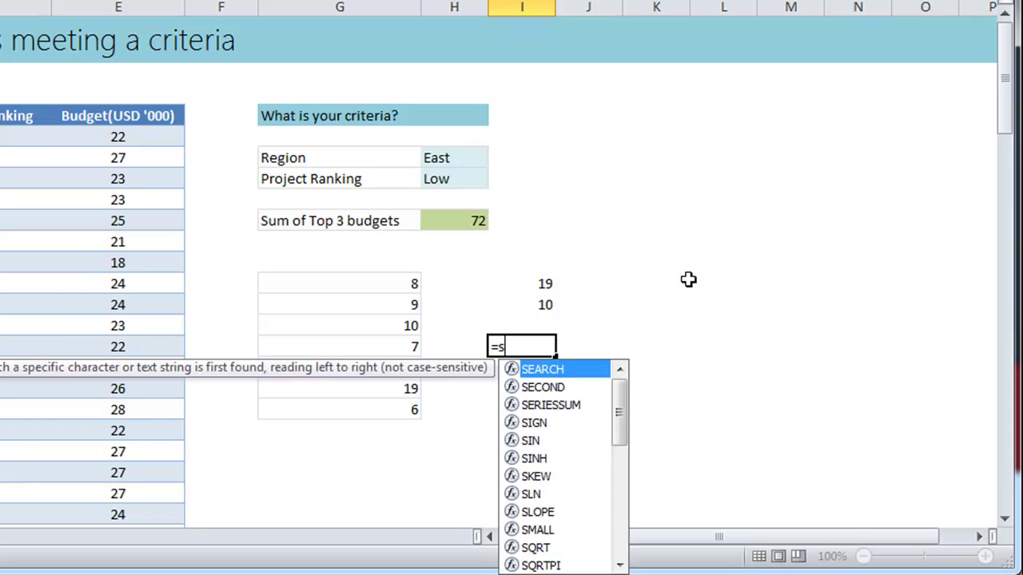
{"action": "type", "text": "umpro"}
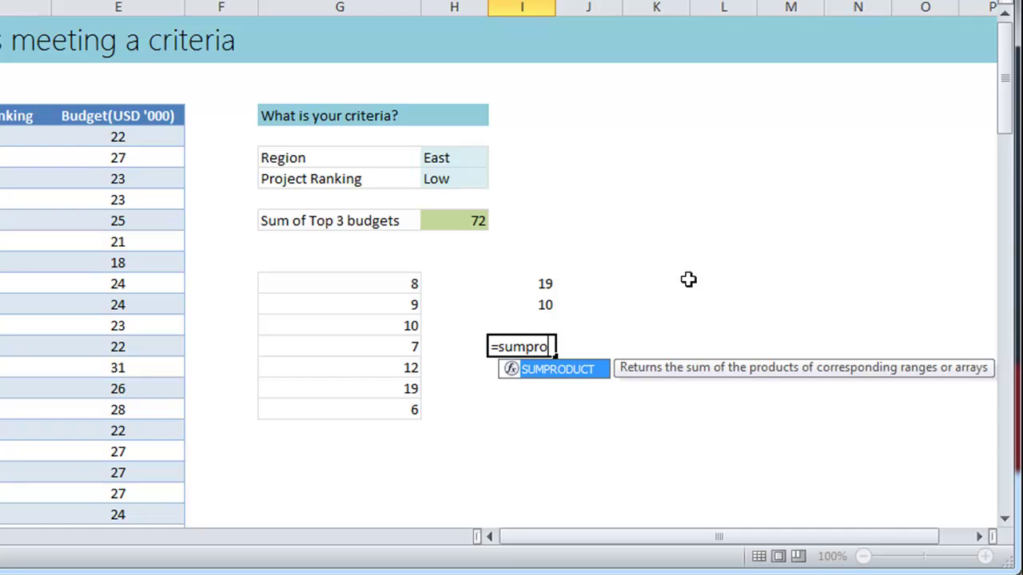
{"action": "key", "text": "BackSpace"}
{"action": "key", "text": "BackSpace"}
{"action": "key", "text": "BackSpace"}
{"action": "type", "text": "("}
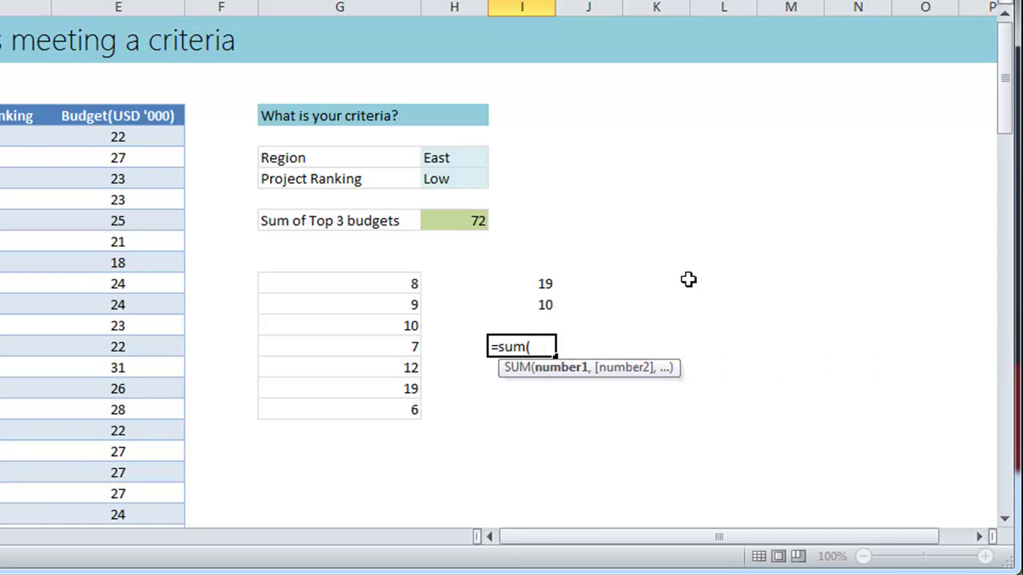
{"action": "type", "text": "large("}
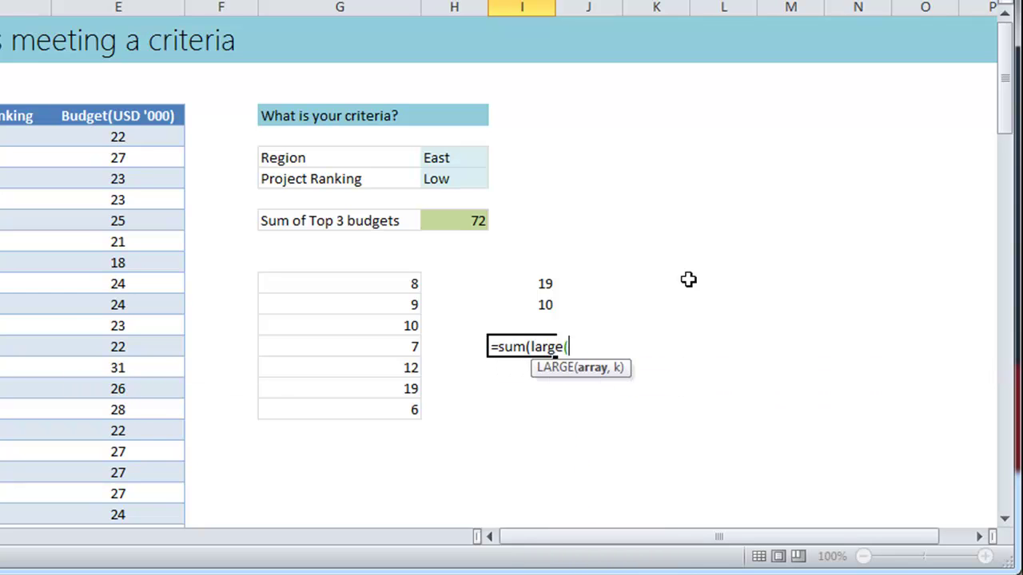
{"action": "left_click_drag", "start_coordinate": [378, 286], "coordinate": [386, 404]}
{"action": "type", "text": ","}
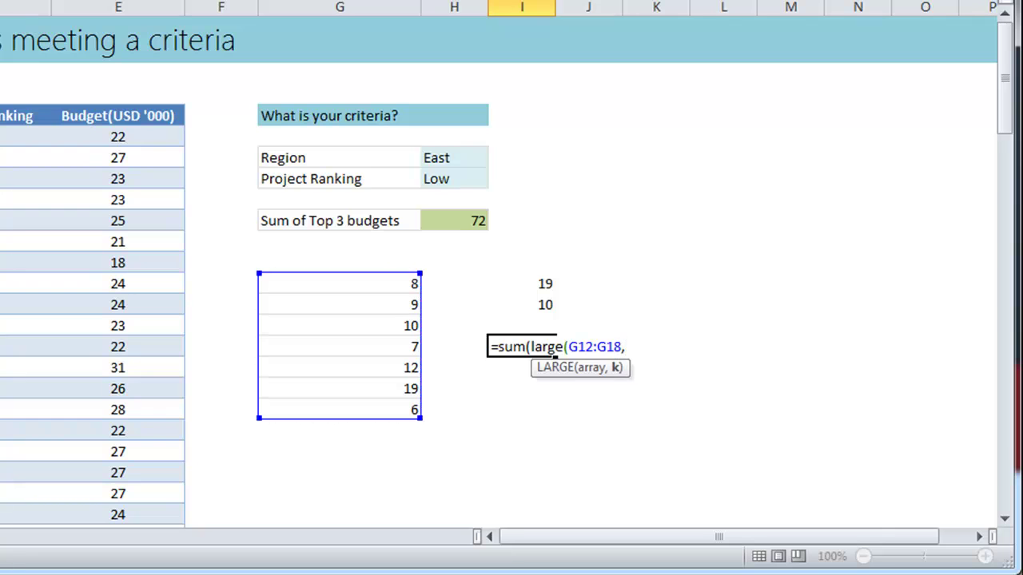
{"action": "type", "text": "{1,2,3})"}
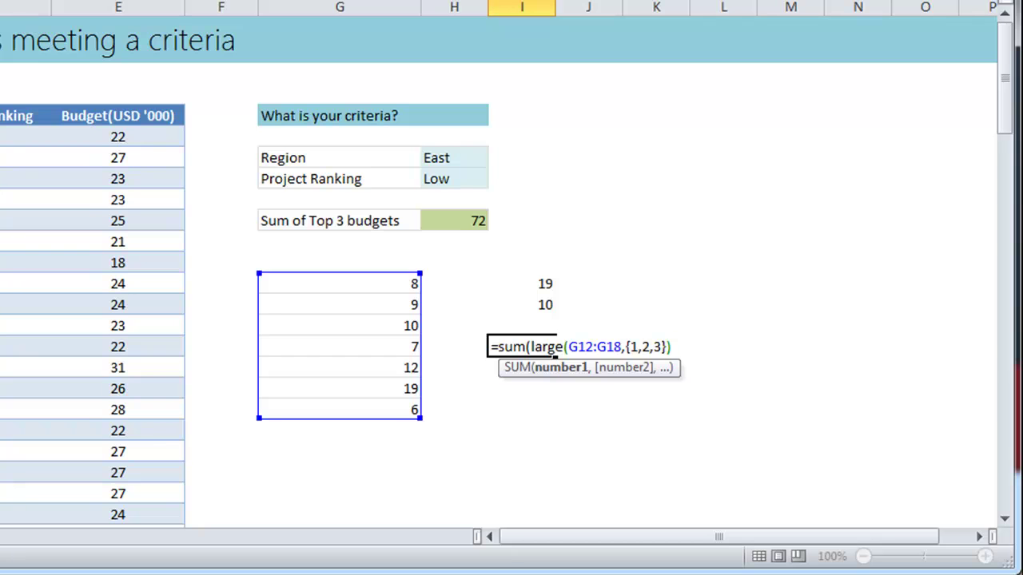
{"action": "key", "text": "Return"}
{"action": "key", "text": "Return"}
{"action": "key", "text": "Up"}
Review I15's formula in edit mode, leaving its result of 41 unchanged
{"action": "key", "text": "F2"}
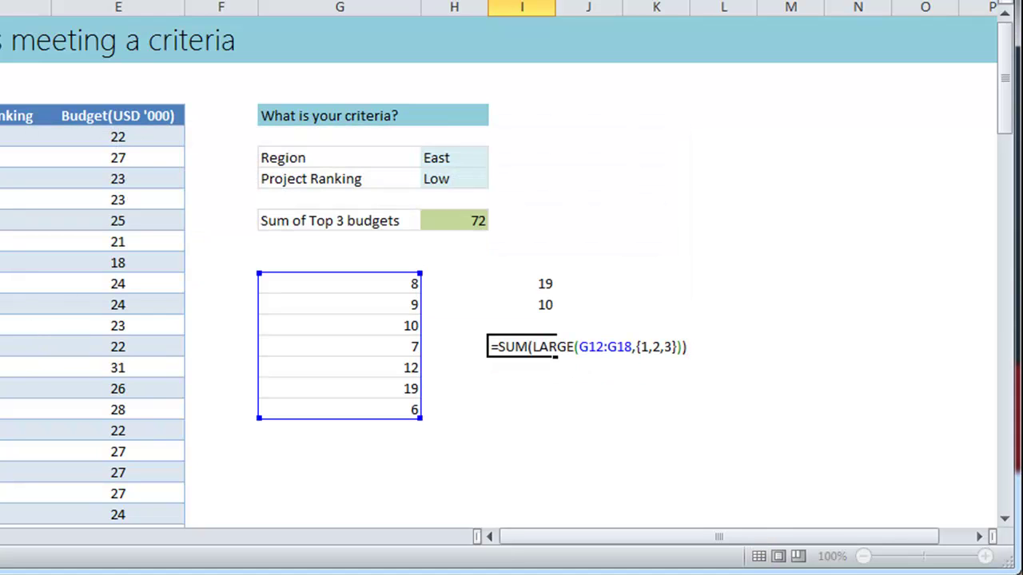
{"action": "key", "text": "Return"}
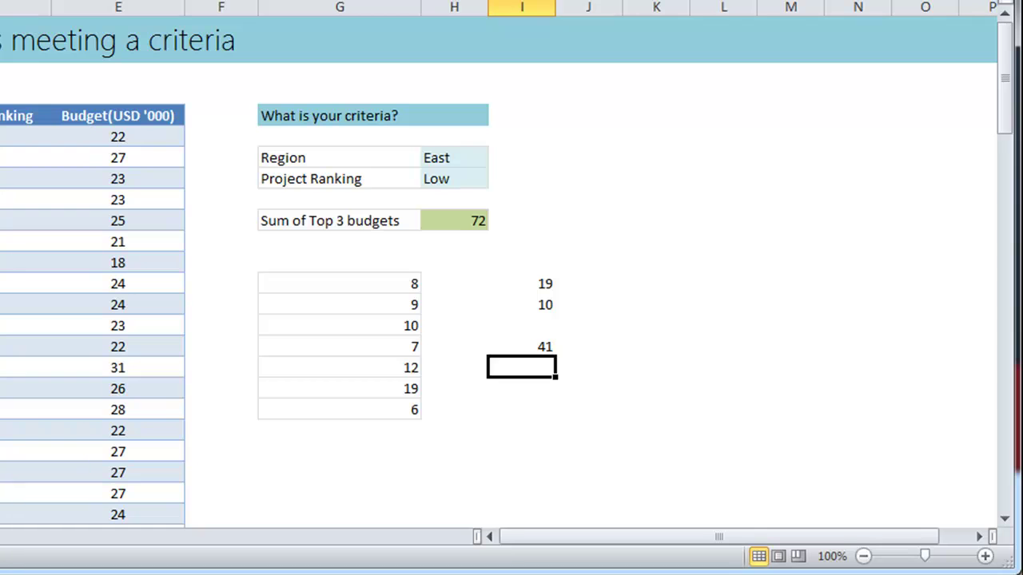
{"action": "key", "text": "Up"}
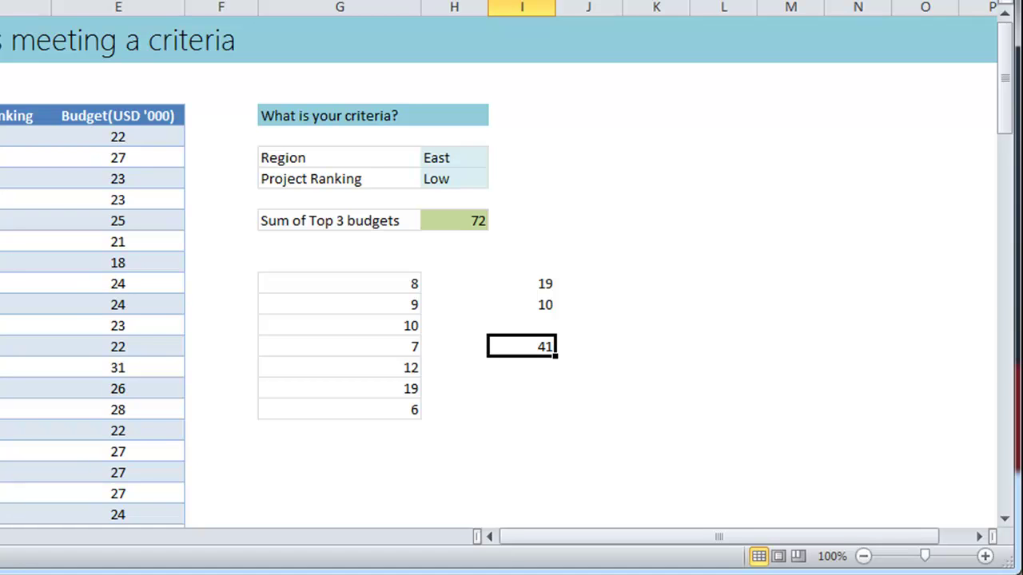
{"action": "key", "text": "F2"}
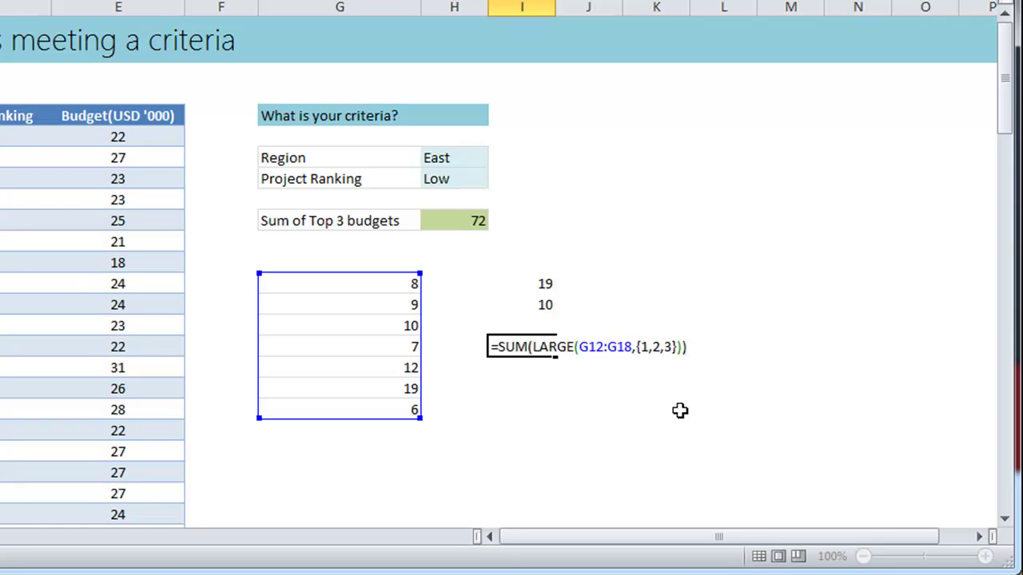
{"action": "key", "text": "Return"}
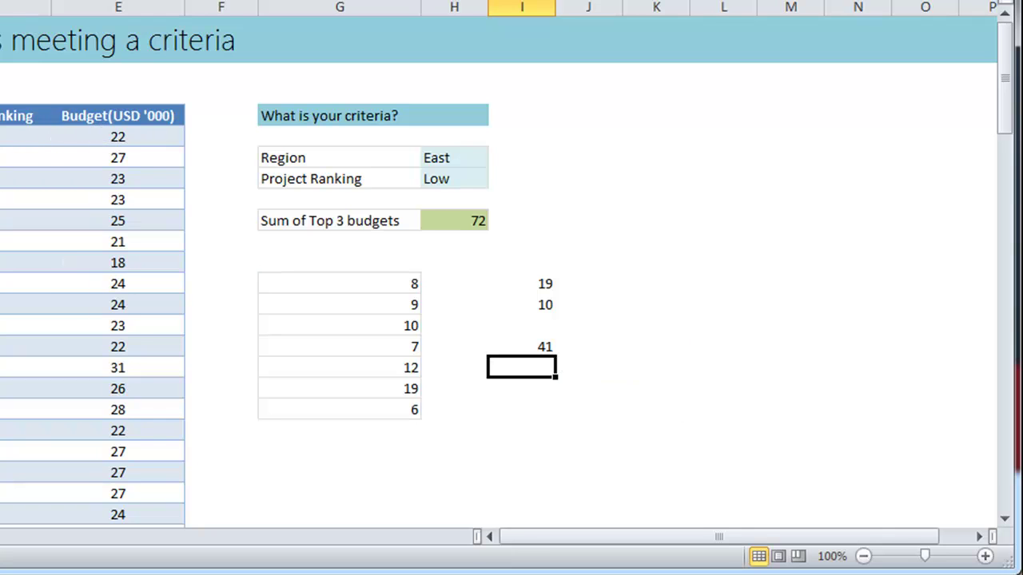
Inspect the SUMPRODUCT formula in the Sum of Top 3 budgets cell H9
{"action": "left_click", "coordinate": [25, 137]}
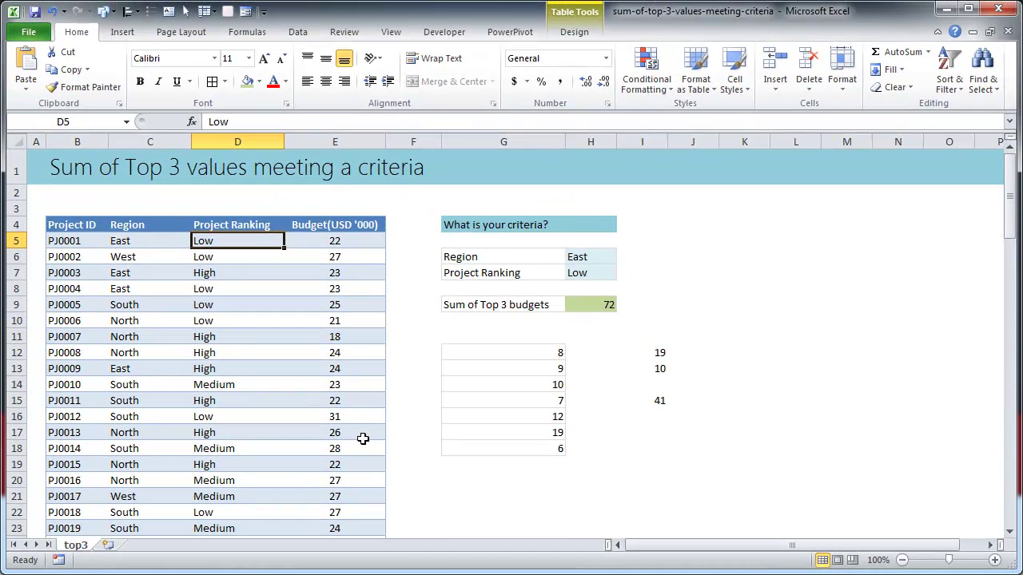
{"action": "left_click", "coordinate": [620, 426]}
{"action": "left_click", "coordinate": [603, 305]}
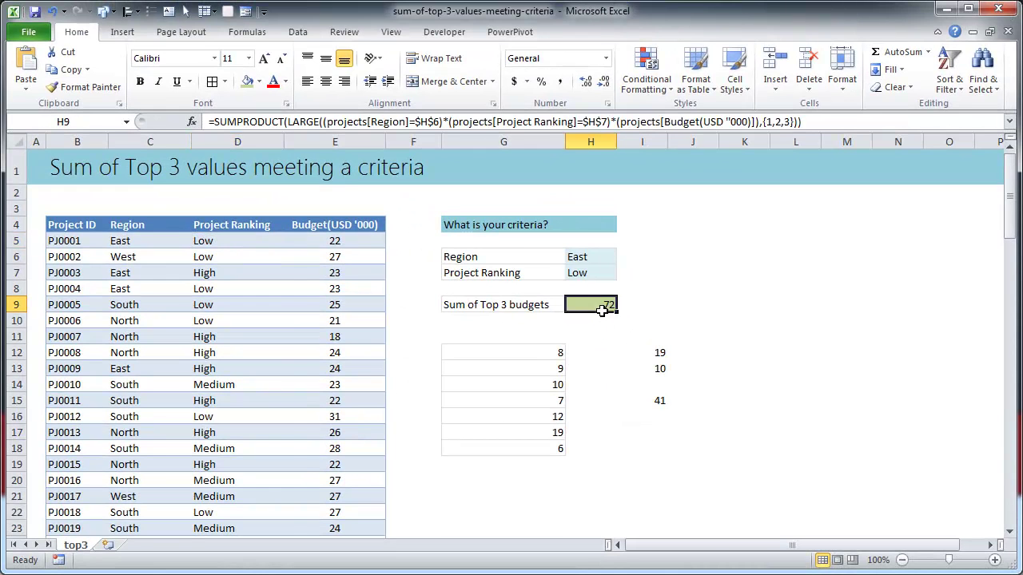
{"action": "double_click", "coordinate": [603, 305]}
{"action": "left_click", "coordinate": [610, 305]}
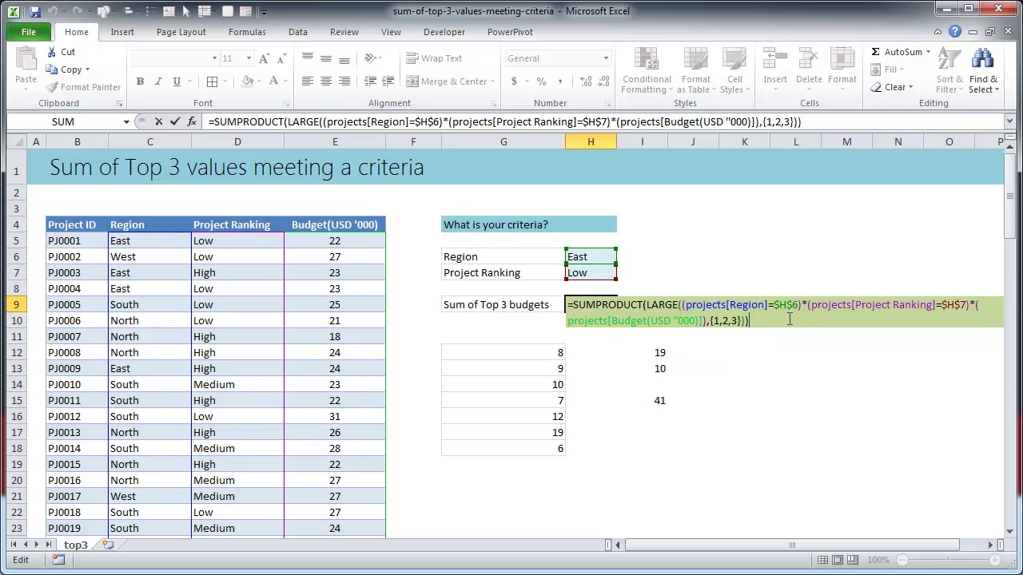
{"action": "key", "text": "Escape"}
Remove the green fill from the Sum of Top 3 budgets cell, keeping its formula unchanged
{"action": "left_click", "coordinate": [259, 81]}
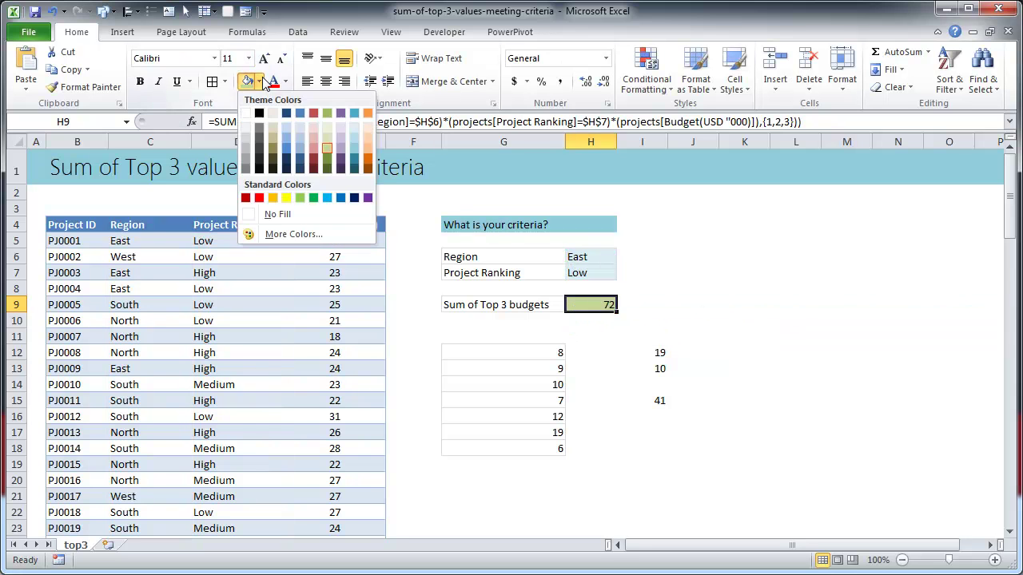
{"action": "left_click", "coordinate": [278, 214]}
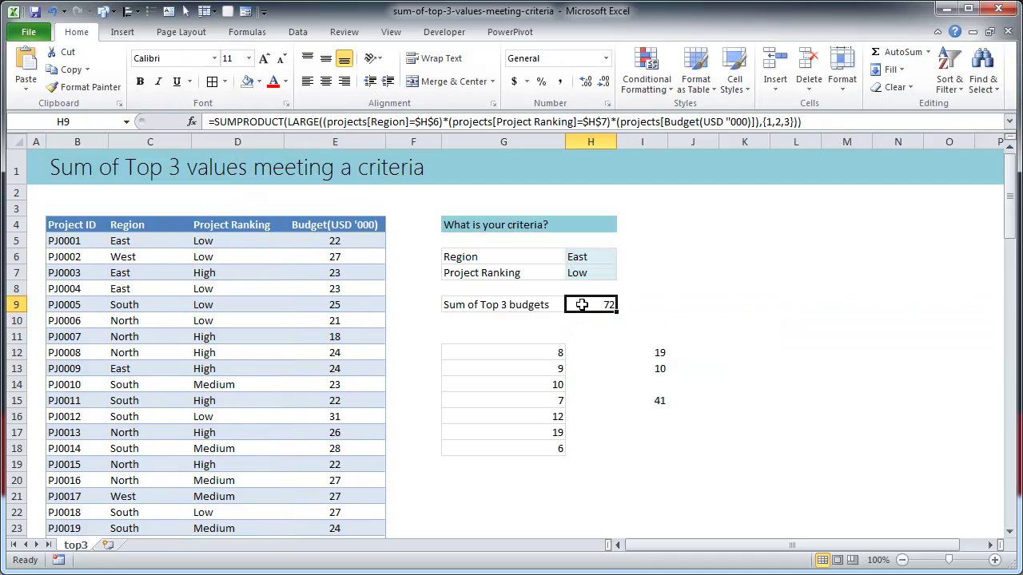
{"action": "double_click", "coordinate": [582, 304]}
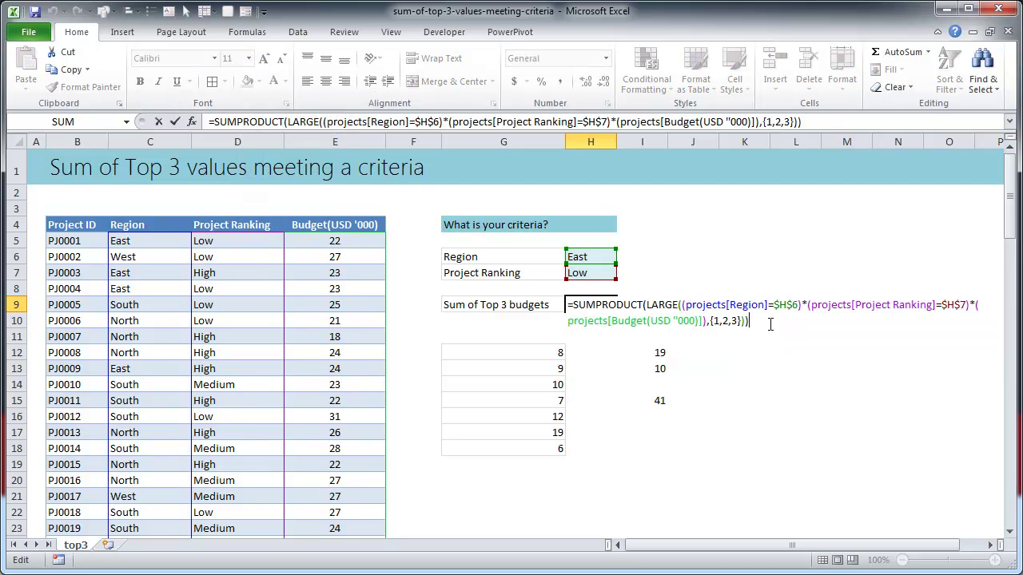
{"action": "left_click", "coordinate": [648, 303]}
{"action": "key", "text": "ctrl+shift+Return"}
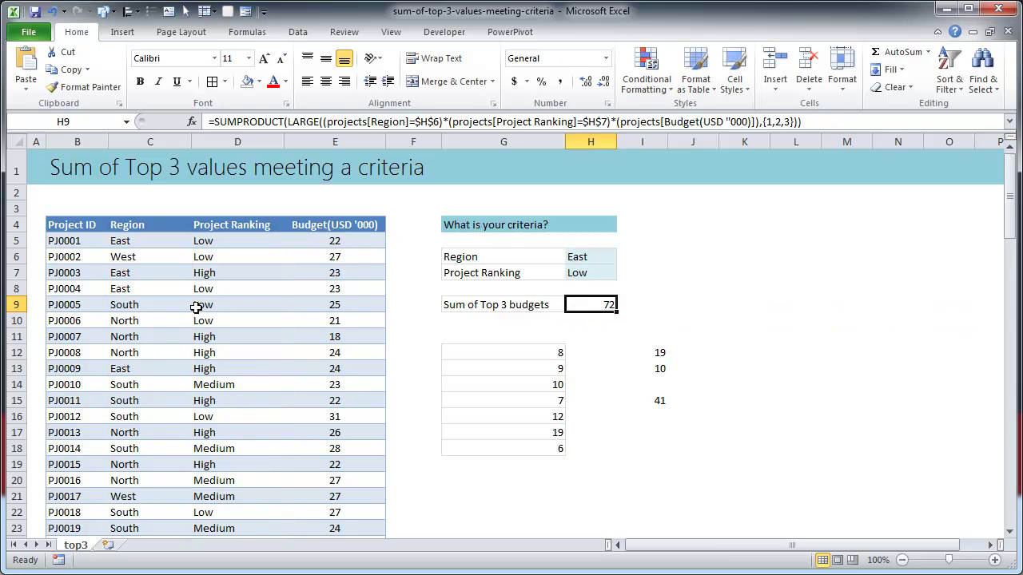
{"action": "left_click", "coordinate": [226, 282]}
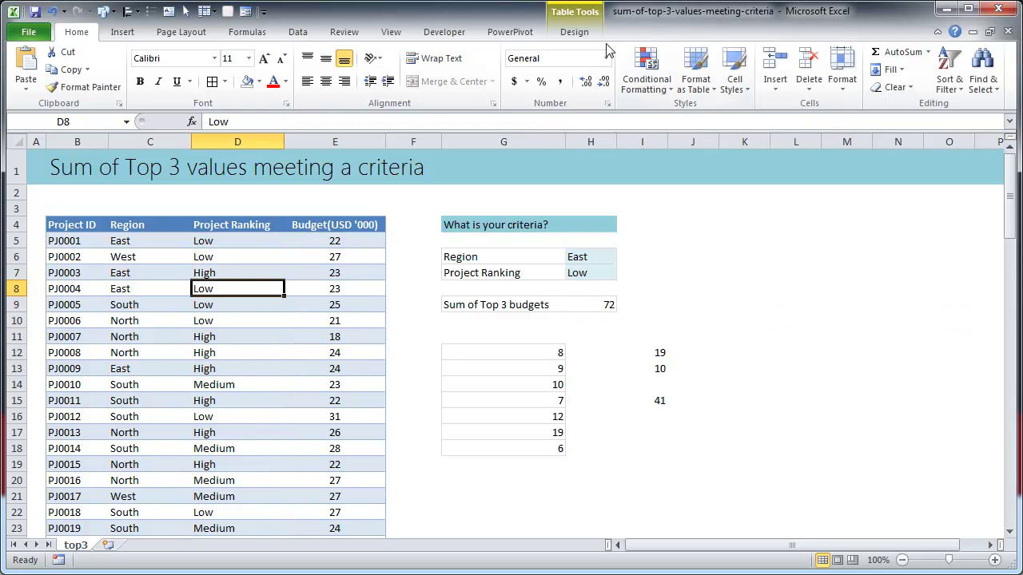
Check the table name projects in Table Design, then open H9's formula for editing
{"action": "left_click", "coordinate": [574, 32]}
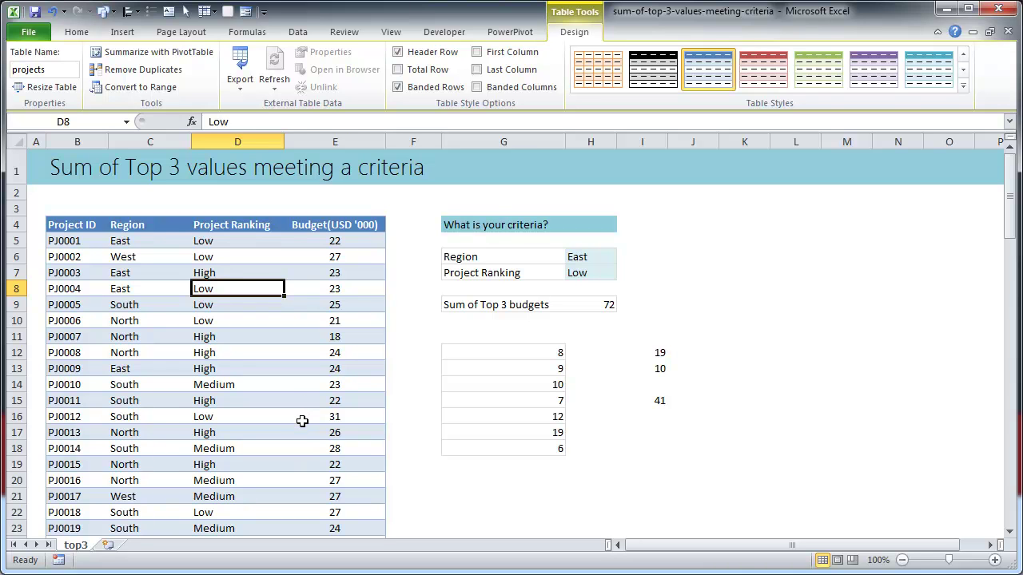
{"action": "left_click", "coordinate": [581, 304]}
{"action": "key", "text": "F2"}
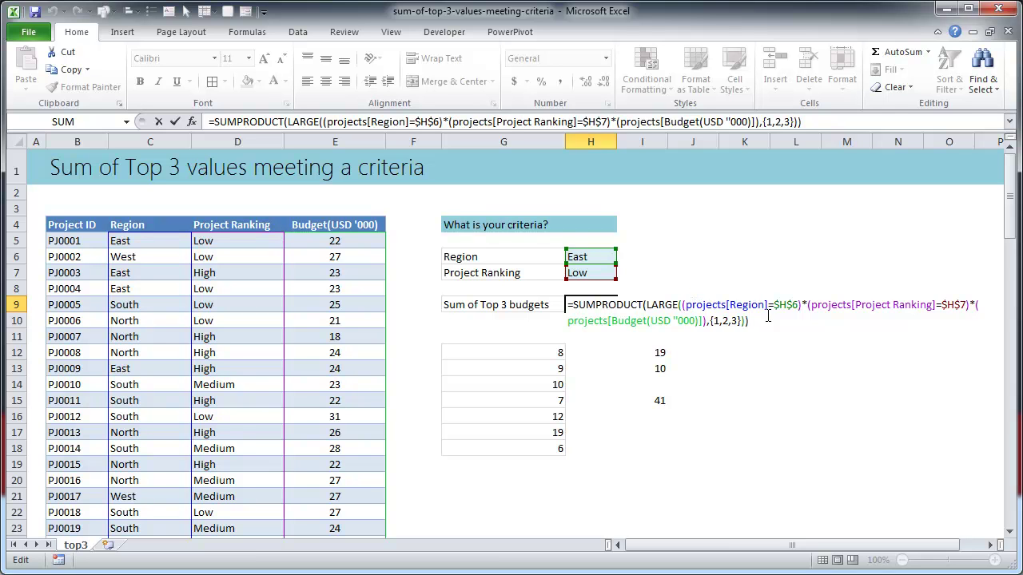
Highlight the * operator and the LARGE portion of H9's formula, then exit without changes
{"action": "left_click", "coordinate": [570, 295]}
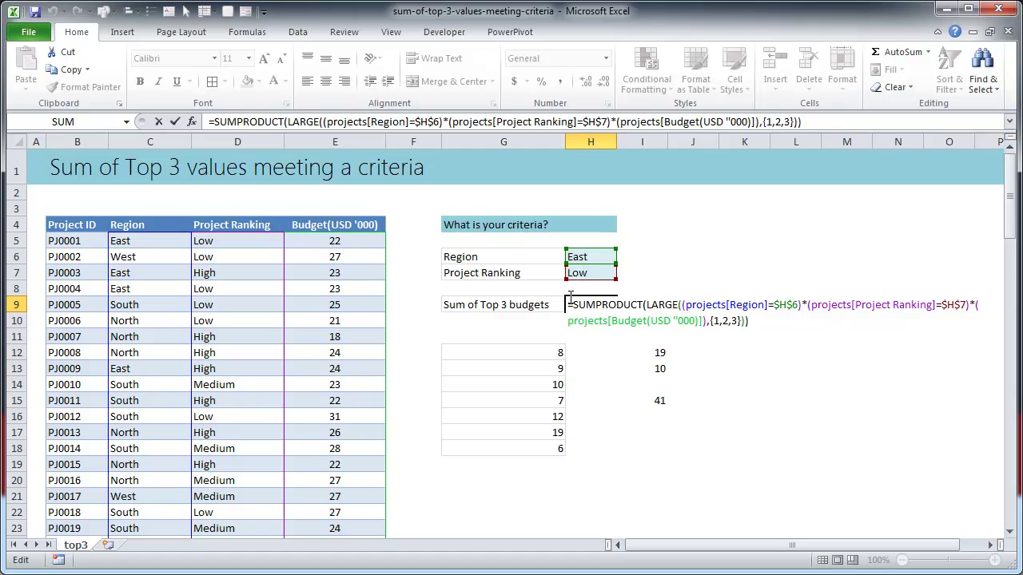
{"action": "double_click", "coordinate": [804, 305]}
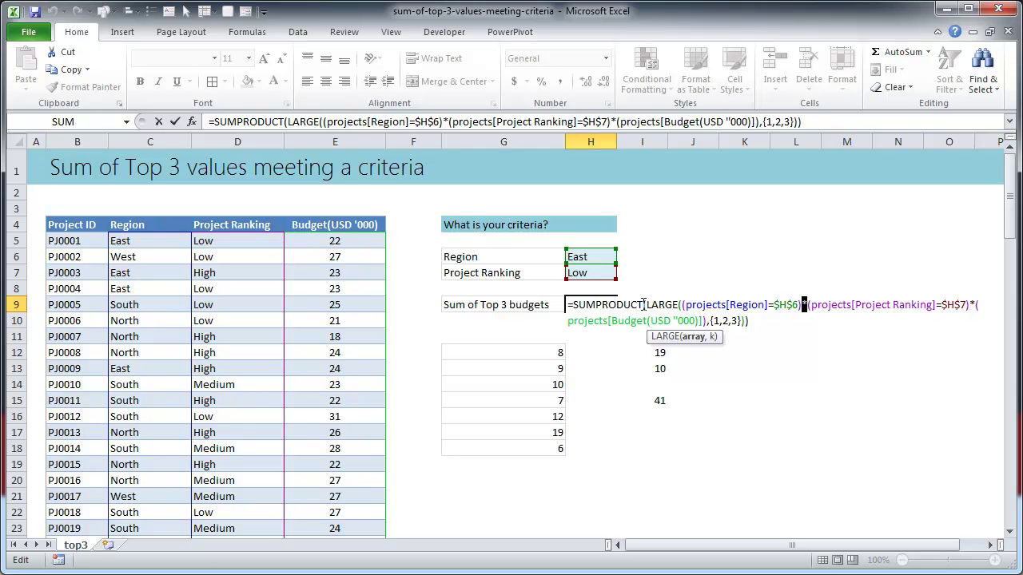
{"action": "left_click_drag", "start_coordinate": [646, 305], "coordinate": [716, 320]}
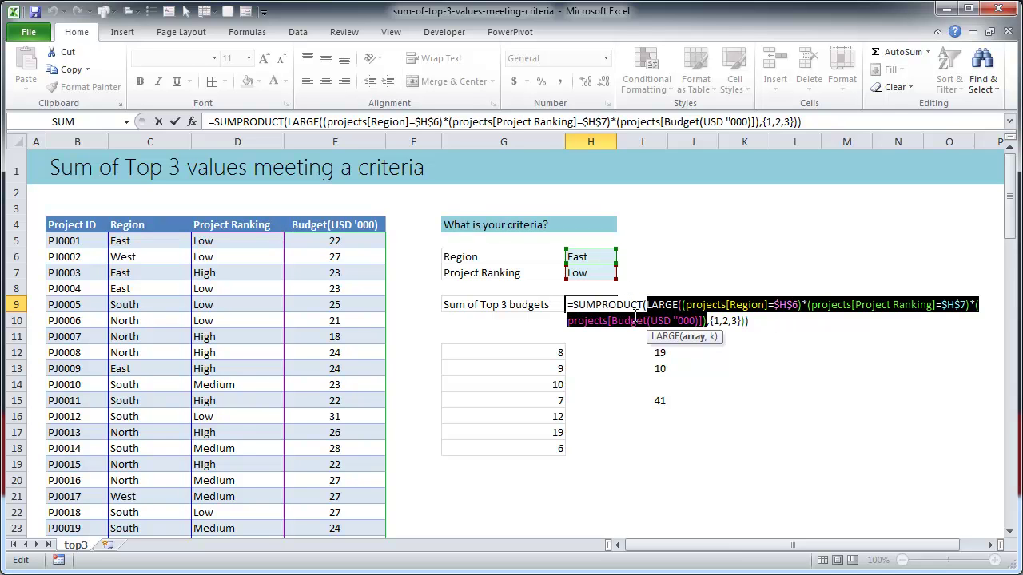
{"action": "left_click", "coordinate": [749, 322]}
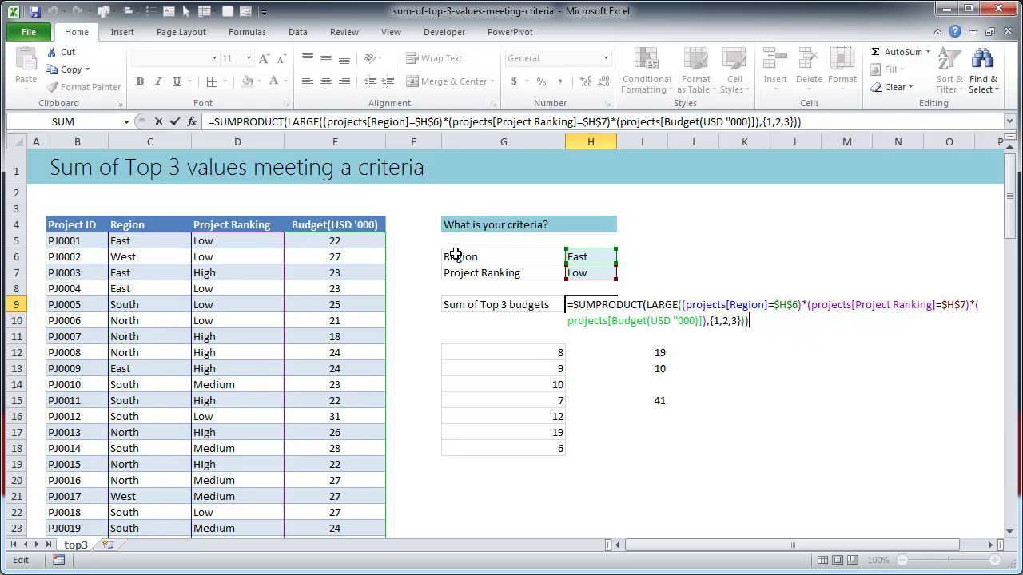
{"action": "left_click", "coordinate": [722, 404]}
{"action": "left_click", "coordinate": [235, 352]}
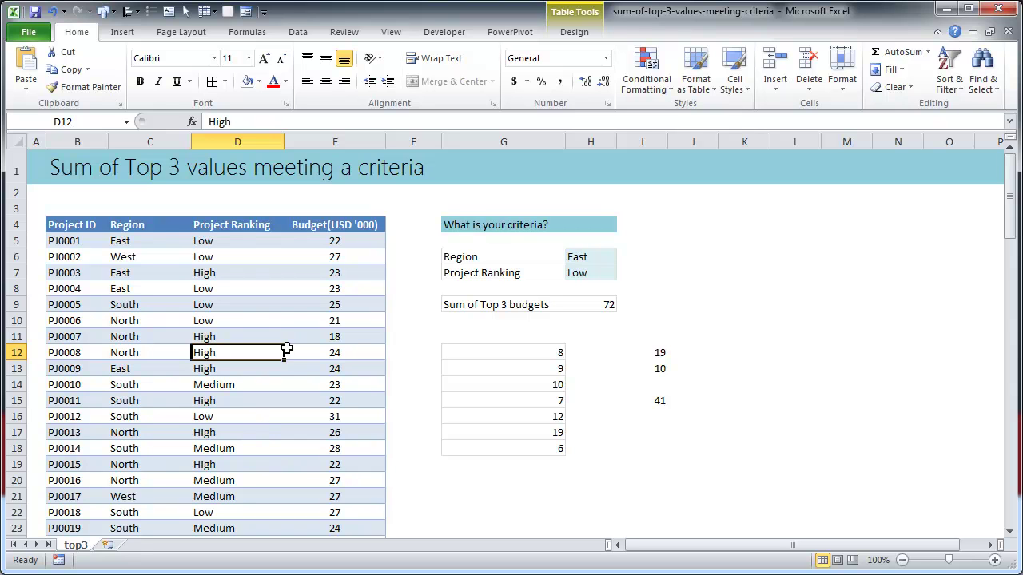
{"action": "left_click", "coordinate": [596, 301]}
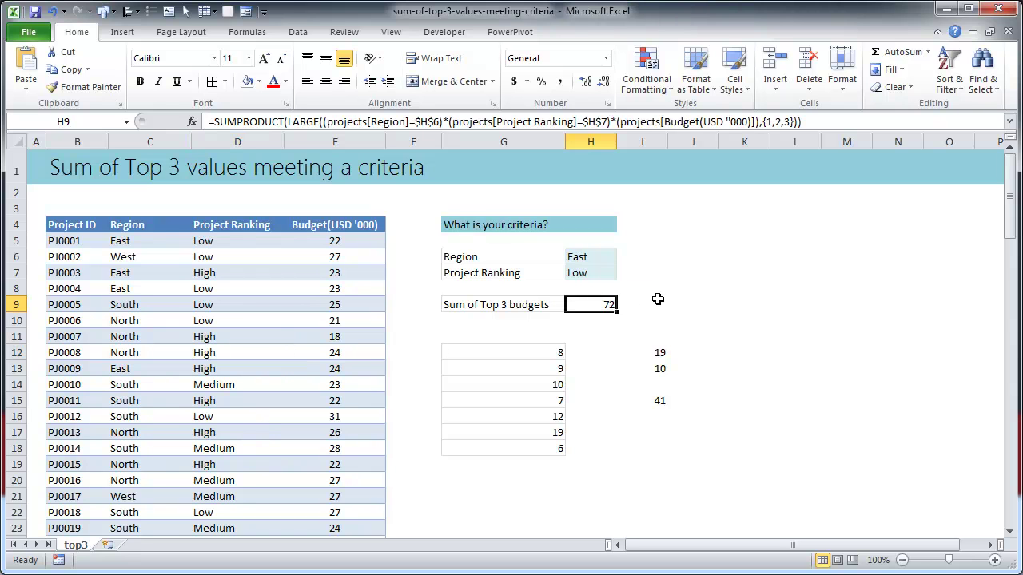
{"action": "left_click", "coordinate": [134, 307]}
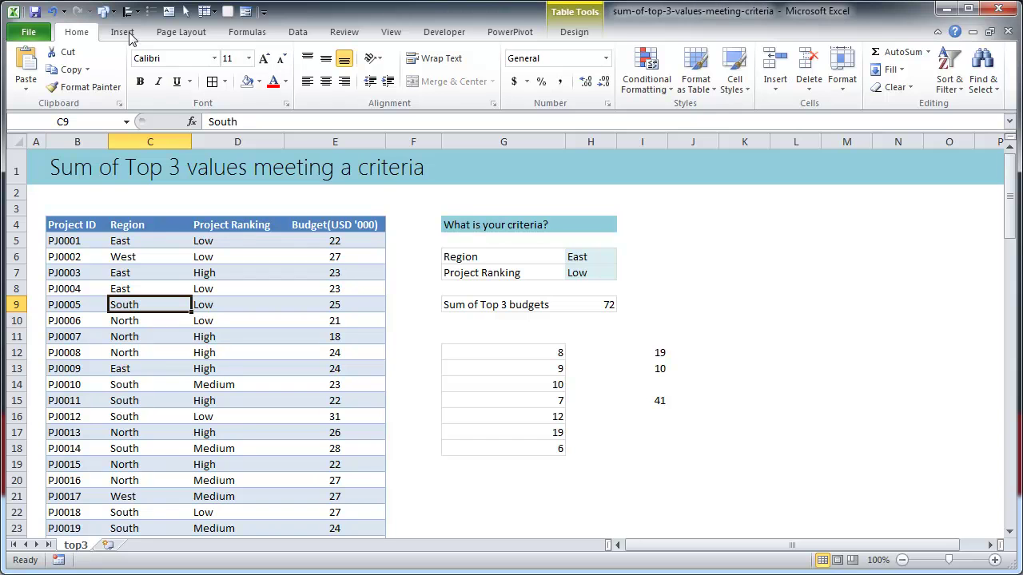
Create a pivot table from the projects table on a new worksheet
{"action": "left_click", "coordinate": [126, 32]}
{"action": "left_click", "coordinate": [30, 68]}
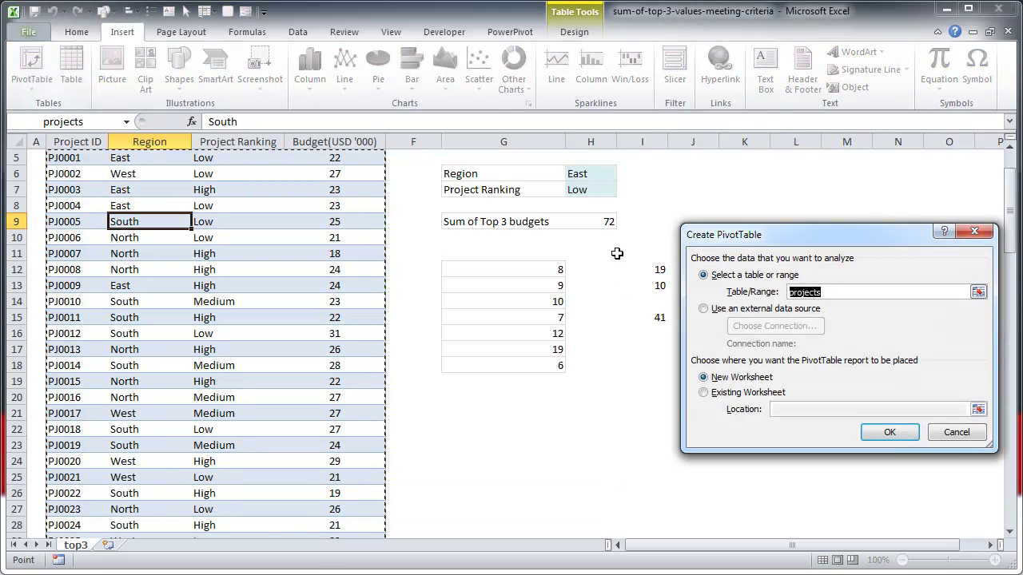
{"action": "scroll", "coordinate": [159, 256], "scroll_direction": "up", "scroll_amount": 2}
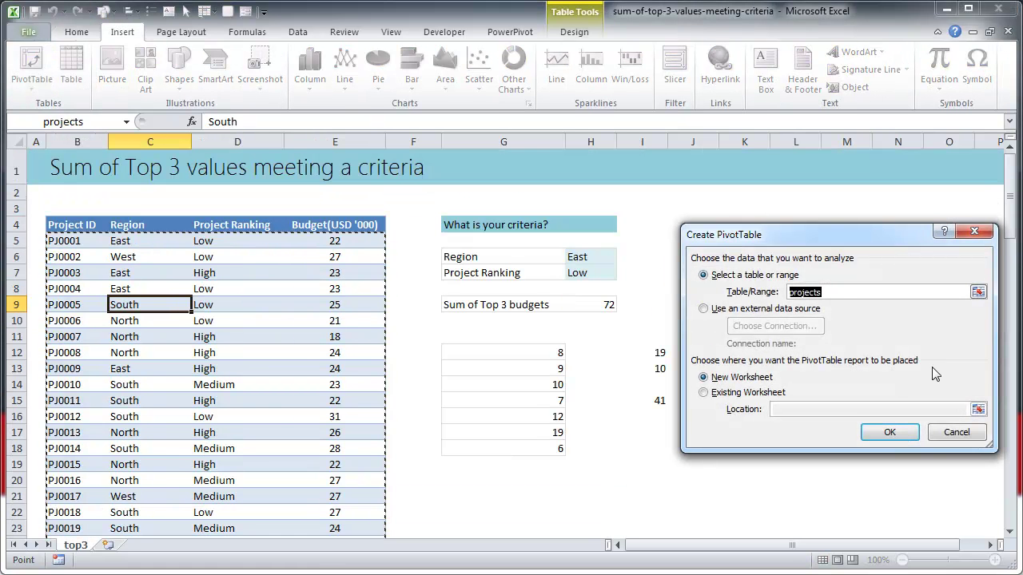
{"action": "left_click", "coordinate": [888, 432]}
Rename the sheet 'pivot' and list each Project ID with its Sum of Budget(USD '000)
{"action": "double_click", "coordinate": [81, 545]}
{"action": "type", "text": "pivot"}
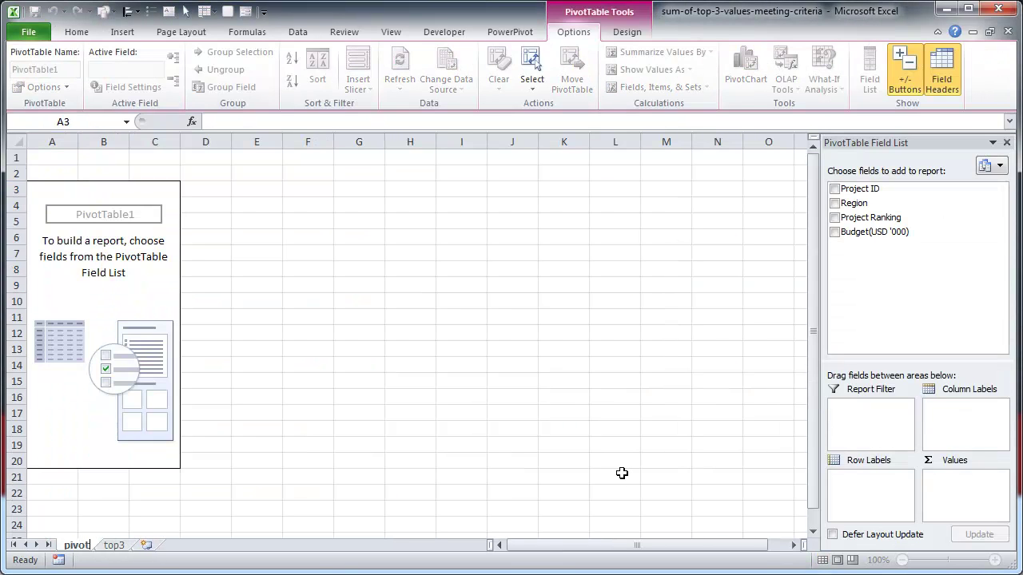
{"action": "key", "text": "Return"}
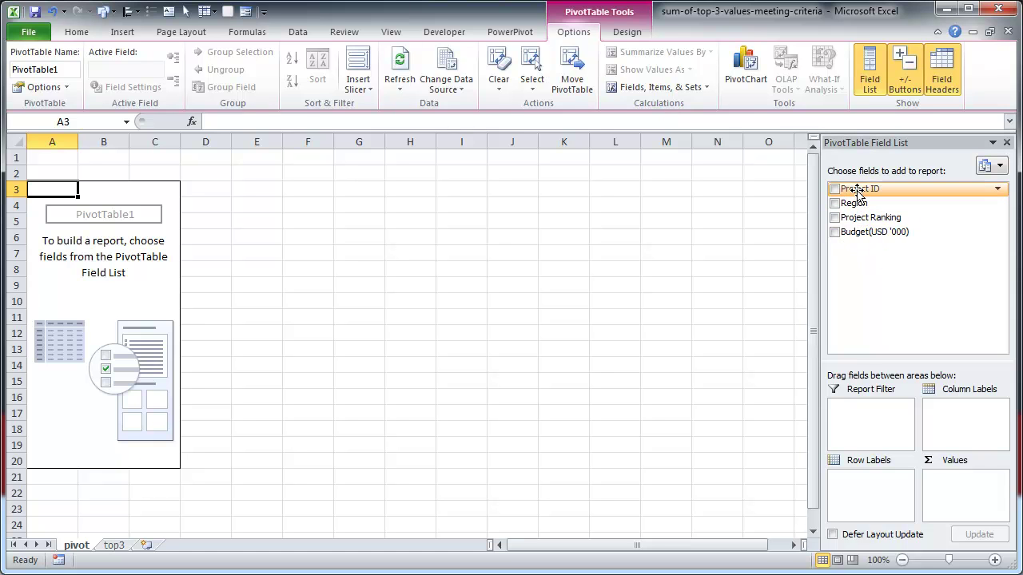
{"action": "left_click_drag", "start_coordinate": [861, 189], "coordinate": [878, 506]}
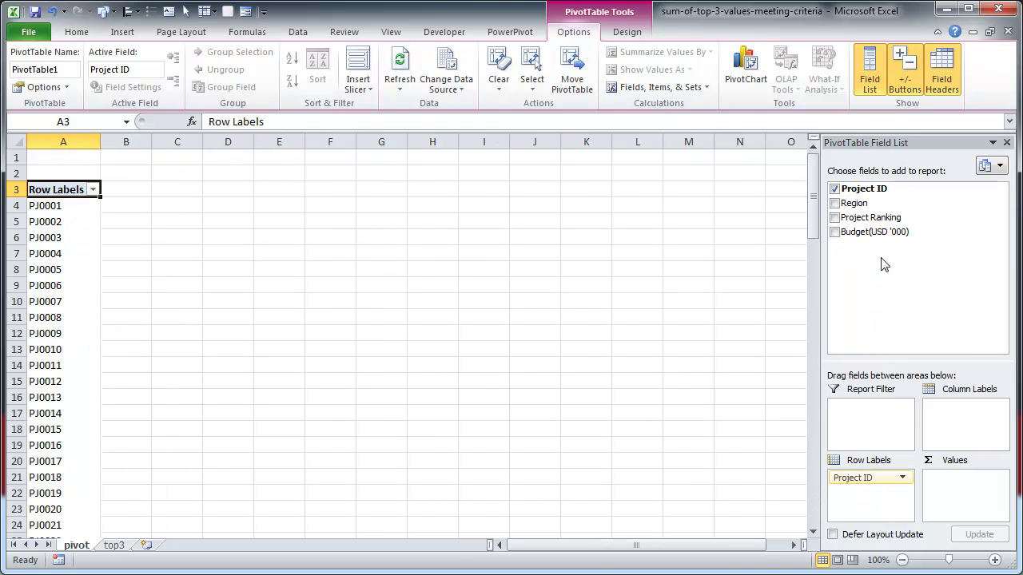
{"action": "left_click_drag", "start_coordinate": [875, 232], "coordinate": [966, 503]}
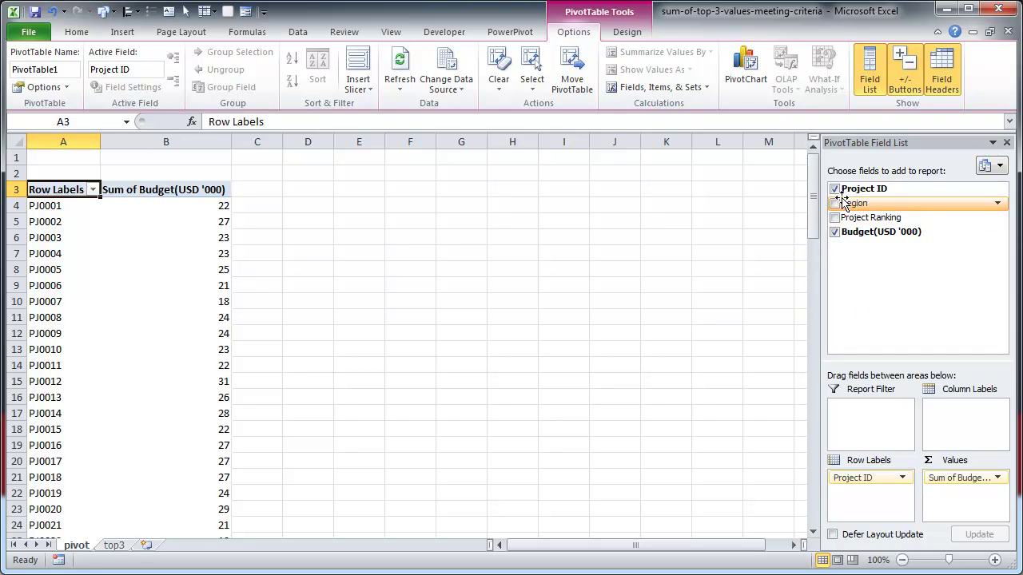
Add Region and Project Ranking slicers to the pivot table and position them side by side
{"action": "left_click", "coordinate": [358, 77]}
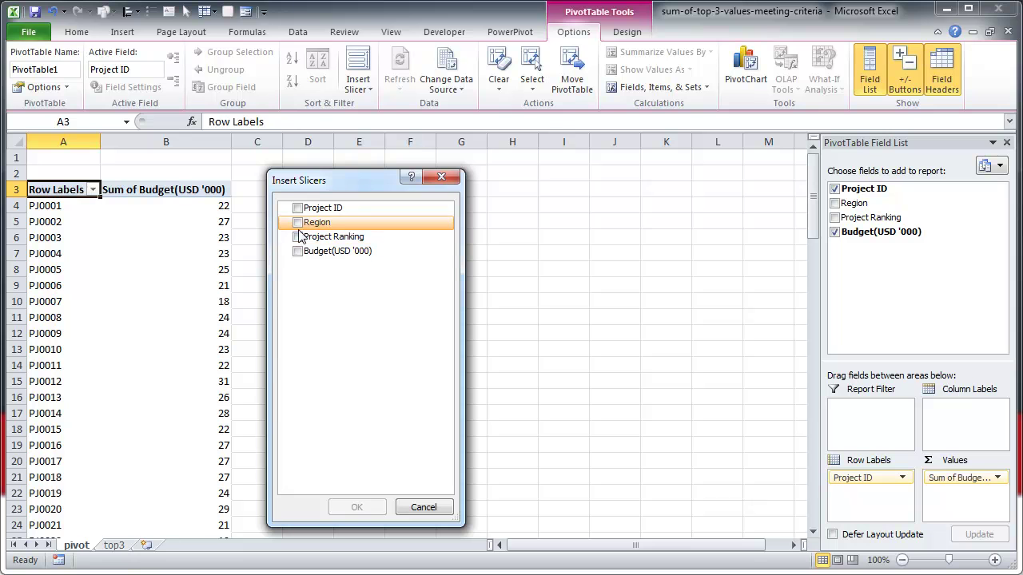
{"action": "left_click", "coordinate": [297, 222]}
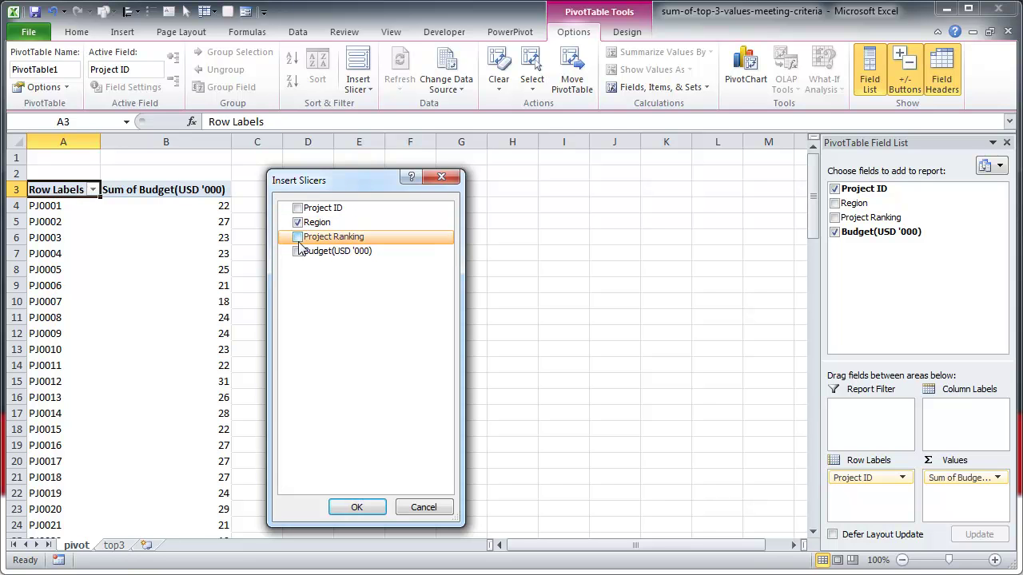
{"action": "left_click", "coordinate": [298, 237]}
{"action": "left_click", "coordinate": [362, 507]}
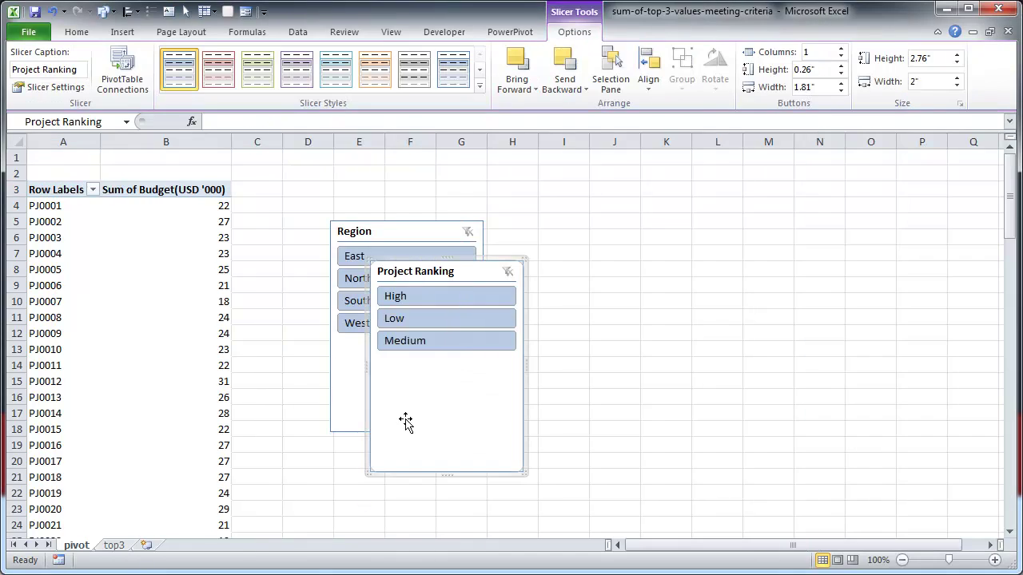
{"action": "left_click", "coordinate": [398, 221]}
{"action": "mouse_move", "coordinate": [356, 190]}
{"action": "left_mouse_down"}
{"action": "mouse_move", "coordinate": [336, 173]}
{"action": "mouse_move", "coordinate": [354, 180]}
{"action": "mouse_move", "coordinate": [346, 185]}
{"action": "left_mouse_up"}
{"action": "left_click_drag", "start_coordinate": [455, 268], "coordinate": [526, 190]}
Filter the pivot to East region and Low ranking, leaving six projects totalling 134
{"action": "left_click", "coordinate": [717, 253]}
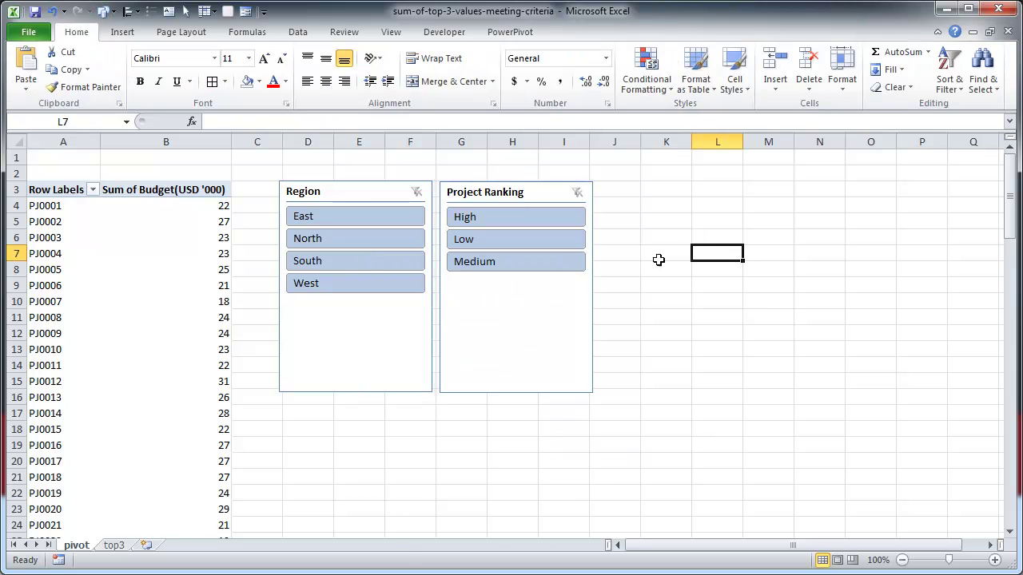
{"action": "left_click", "coordinate": [356, 216]}
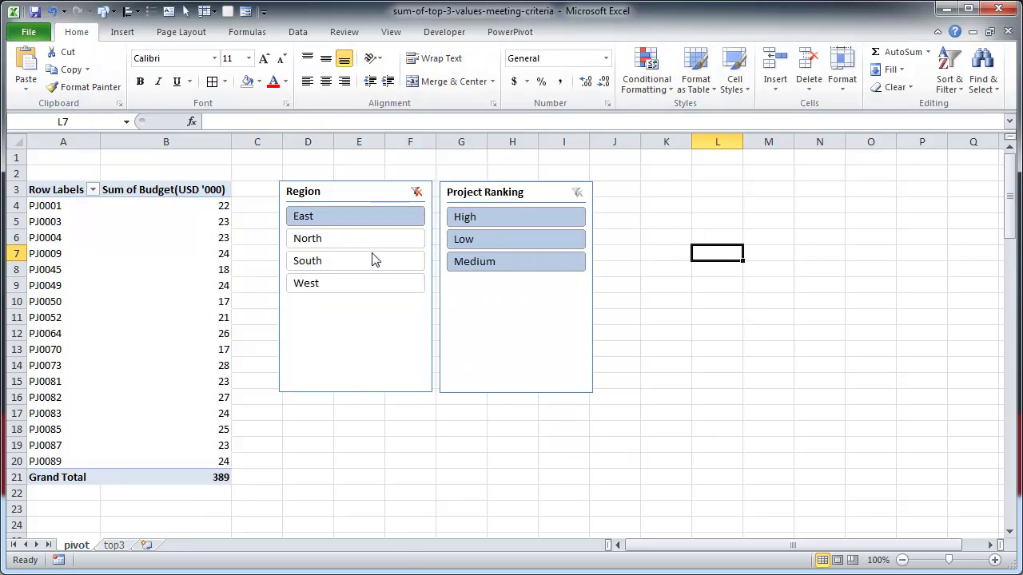
{"action": "left_click", "coordinate": [504, 239]}
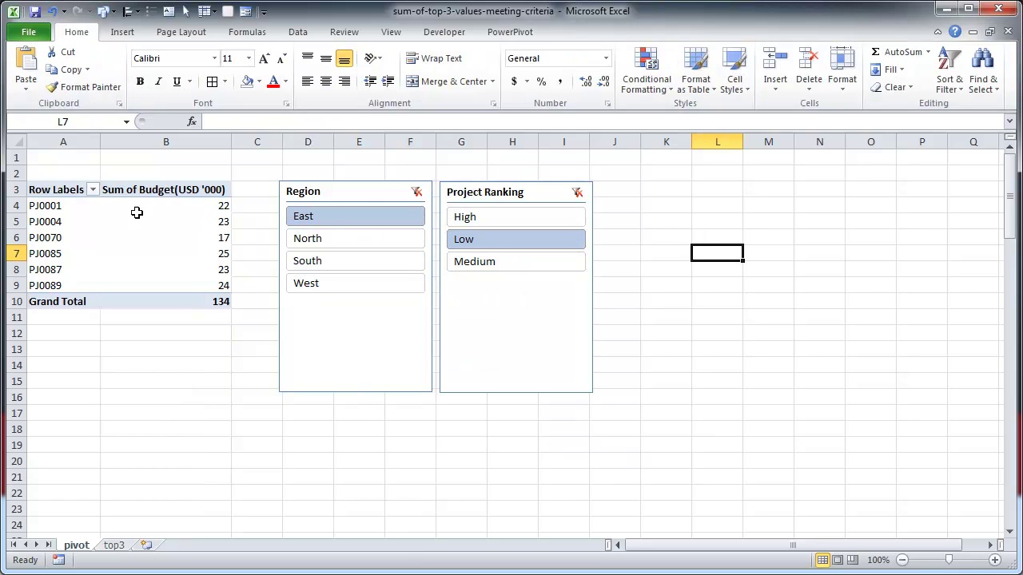
Insert a blank column A before the pivot table and widen it
{"action": "left_click", "coordinate": [91, 193]}
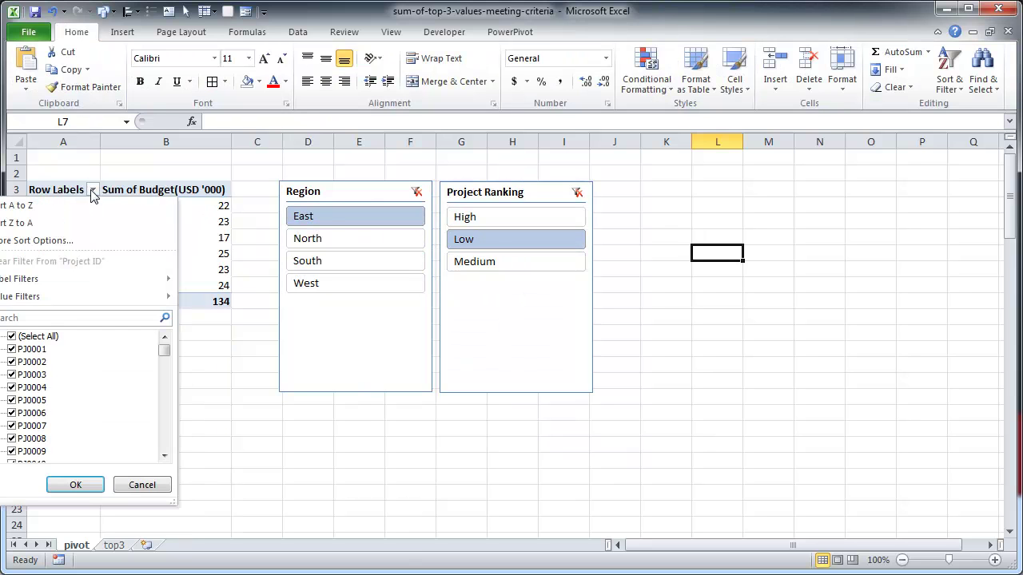
{"action": "left_click", "coordinate": [92, 192]}
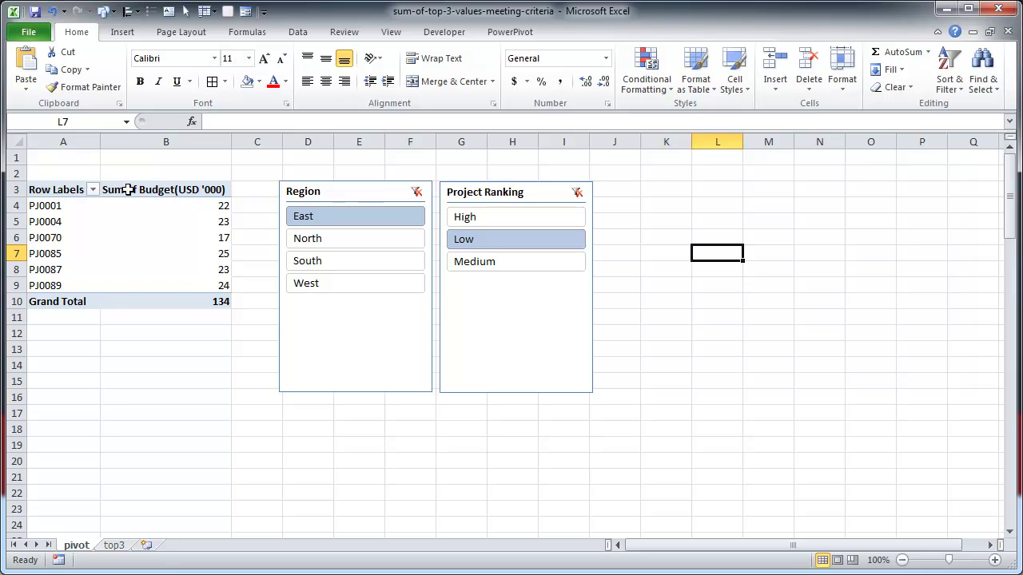
{"action": "right_click", "coordinate": [63, 142]}
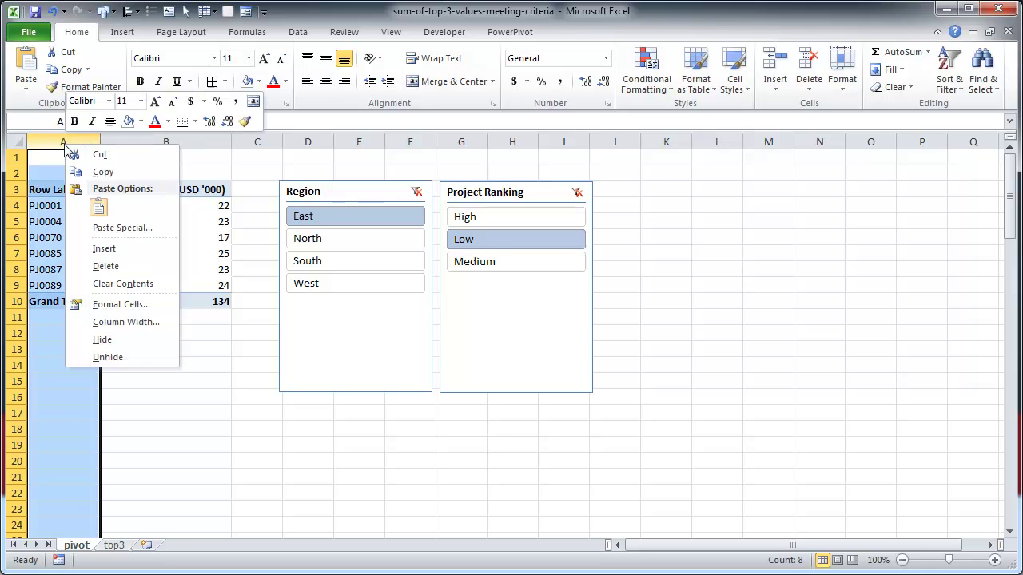
{"action": "left_click", "coordinate": [112, 249]}
{"action": "left_click", "coordinate": [145, 189]}
{"action": "left_click", "coordinate": [144, 189]}
{"action": "left_click_drag", "start_coordinate": [78, 141], "coordinate": [196, 141]}
Apply a Top 3 value filter by Sum of Budget, giving a total of 95
{"action": "left_click", "coordinate": [262, 190]}
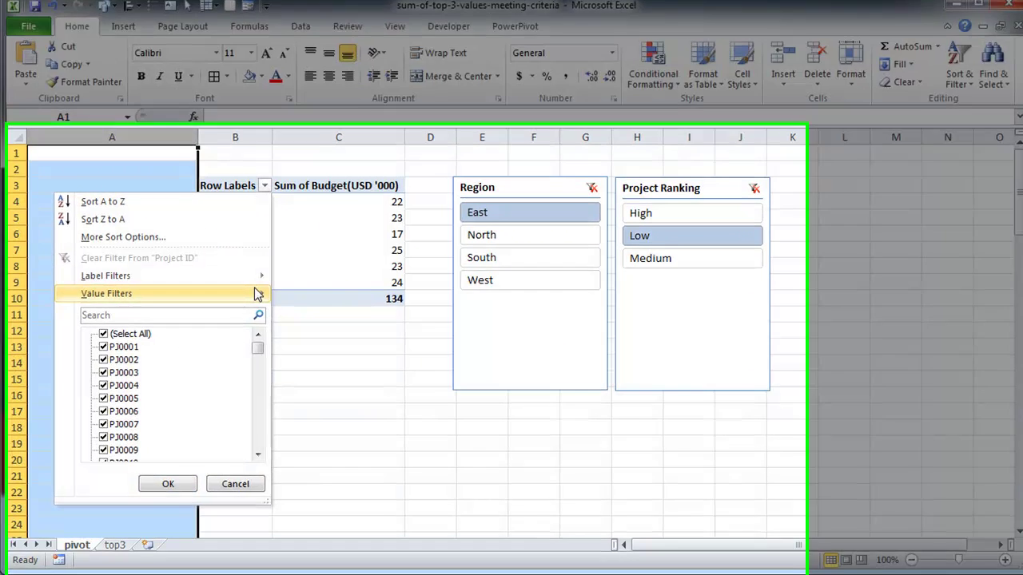
{"action": "mouse_move", "coordinate": [258, 295]}
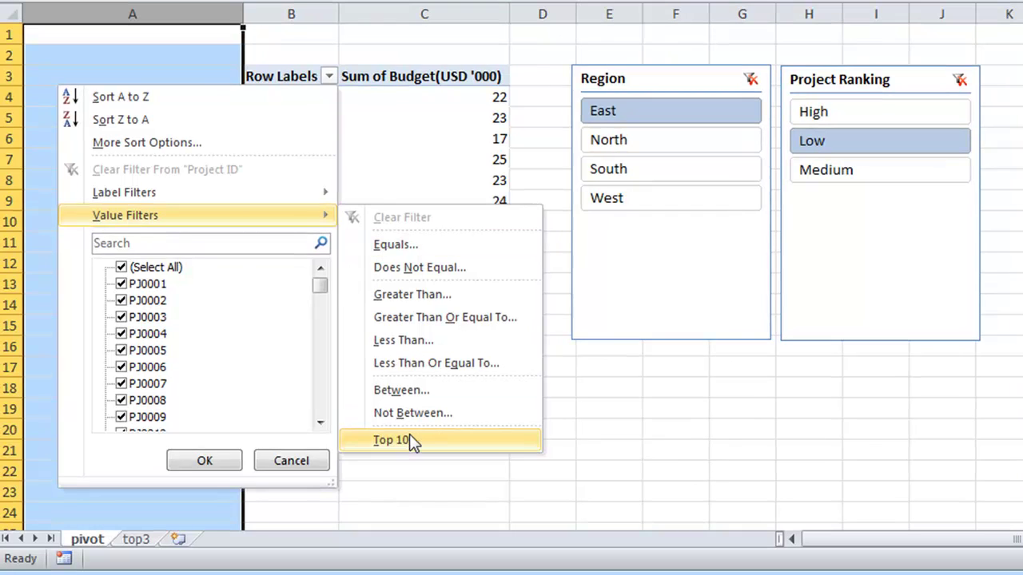
{"action": "left_click", "coordinate": [393, 440]}
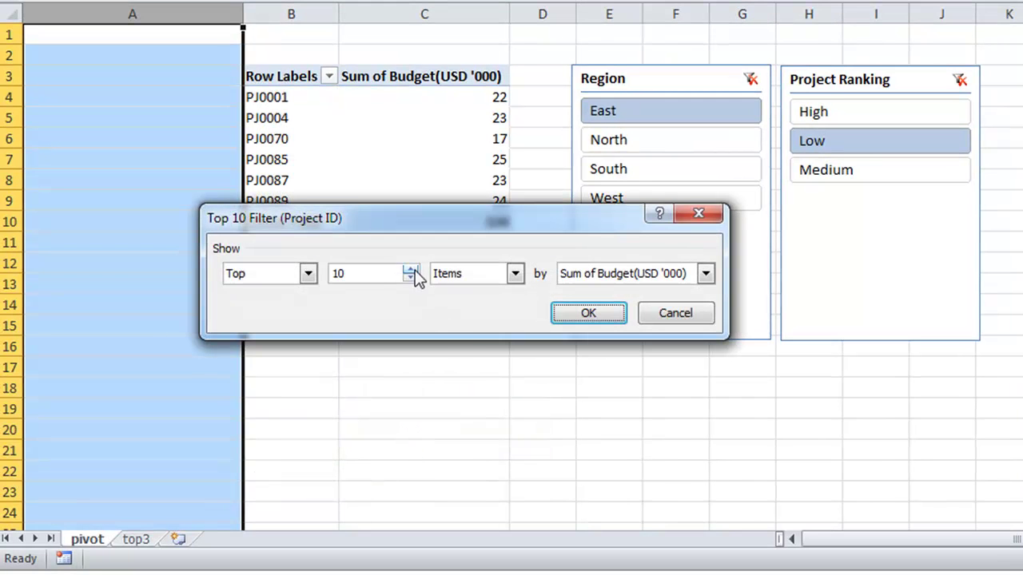
{"action": "double_click", "coordinate": [372, 274]}
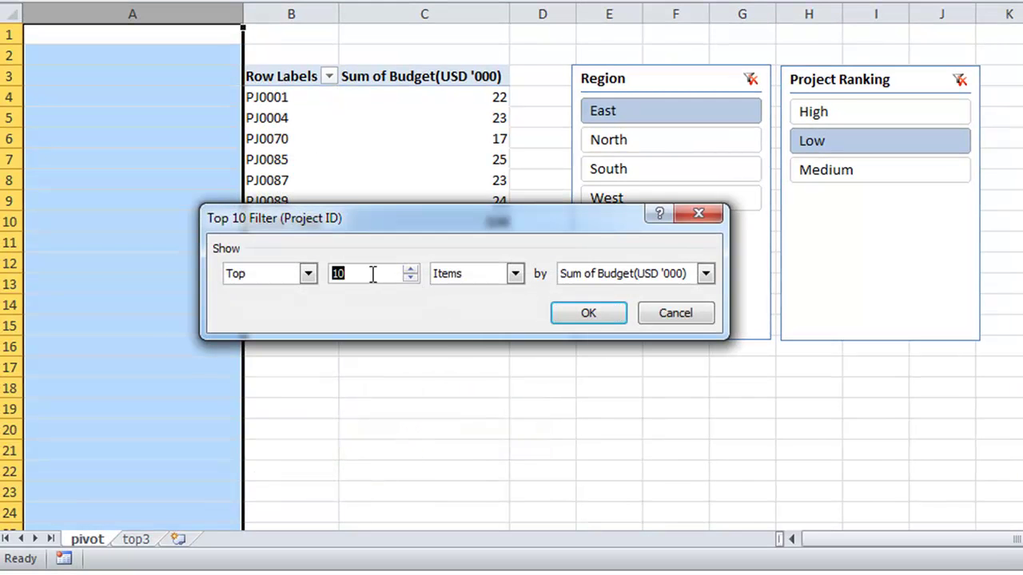
{"action": "type", "text": "3"}
{"action": "left_click", "coordinate": [566, 312]}
{"action": "left_click", "coordinate": [429, 321]}
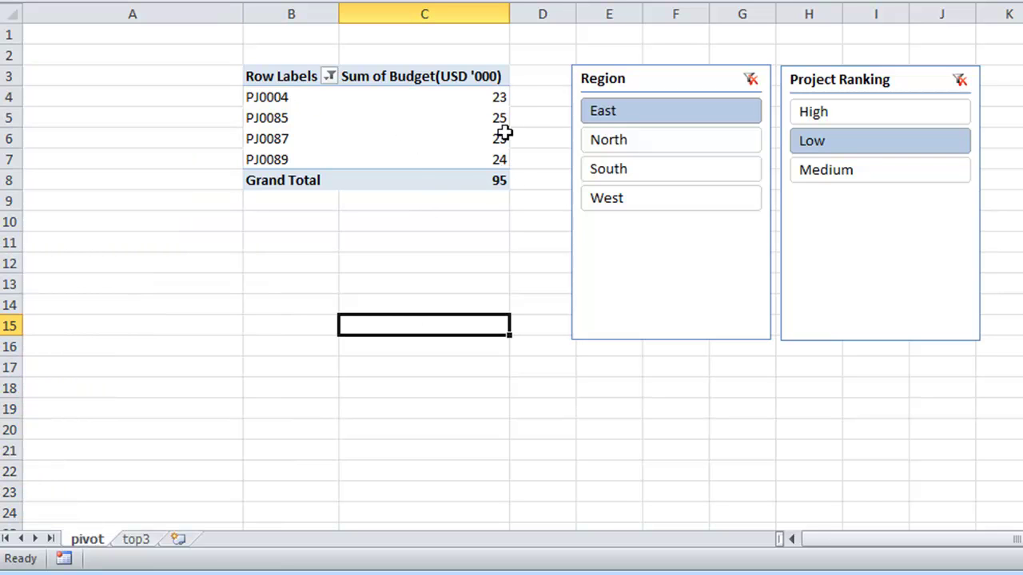
Try several Region and Ranking slicer combinations, end on North and High, and select the listed projects
{"action": "left_click", "coordinate": [487, 182]}
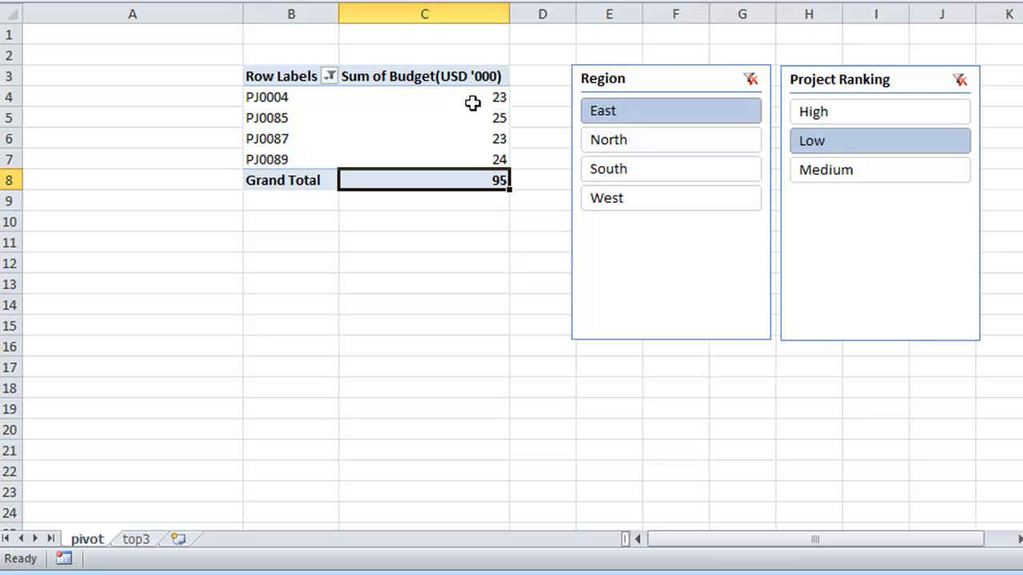
{"action": "left_click", "coordinate": [680, 144]}
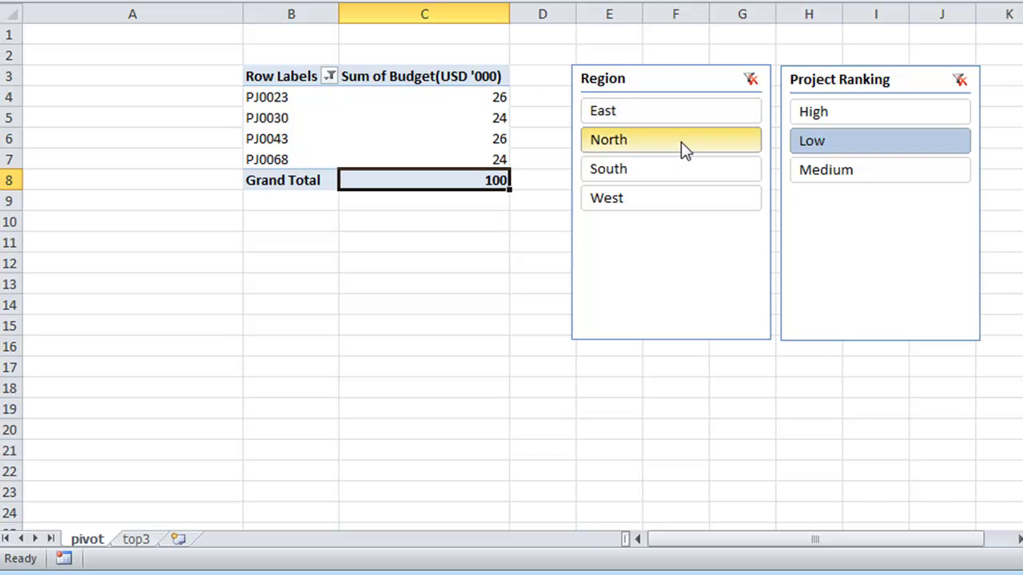
{"action": "left_click", "coordinate": [697, 179]}
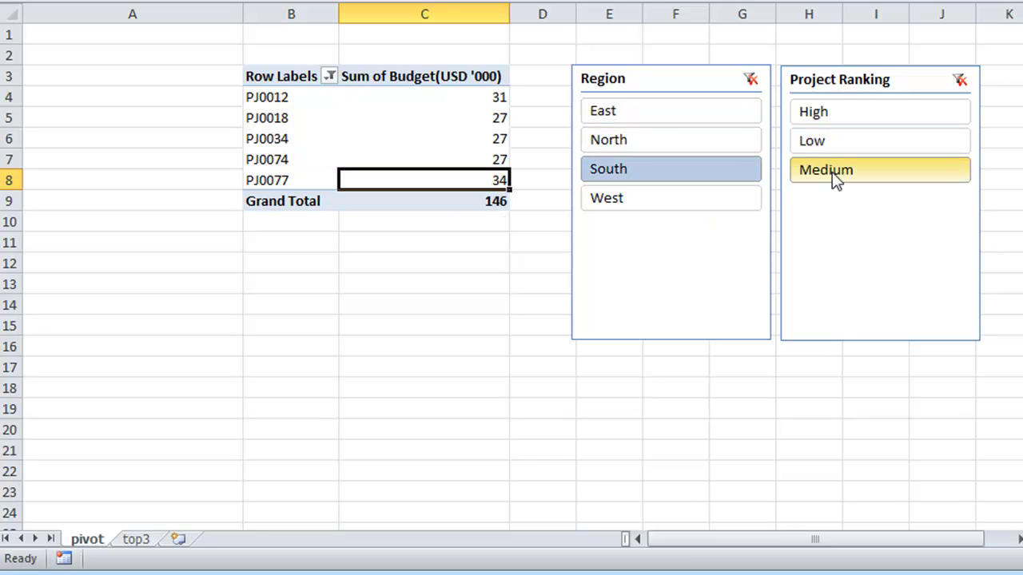
{"action": "left_click", "coordinate": [838, 167]}
{"action": "left_click", "coordinate": [709, 116]}
{"action": "left_click", "coordinate": [687, 199]}
{"action": "left_click", "coordinate": [809, 143]}
{"action": "left_click", "coordinate": [685, 155]}
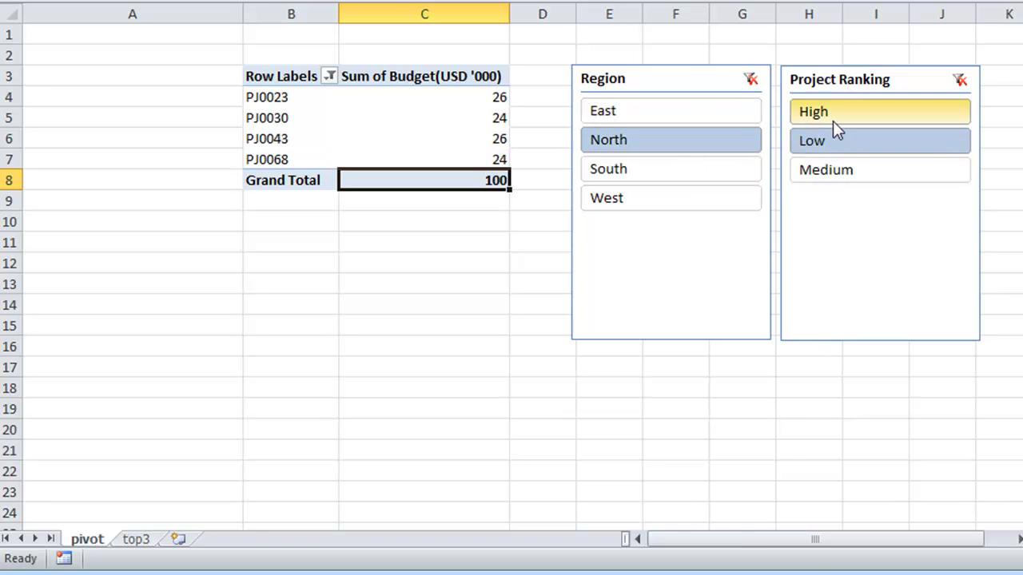
{"action": "left_click", "coordinate": [835, 126]}
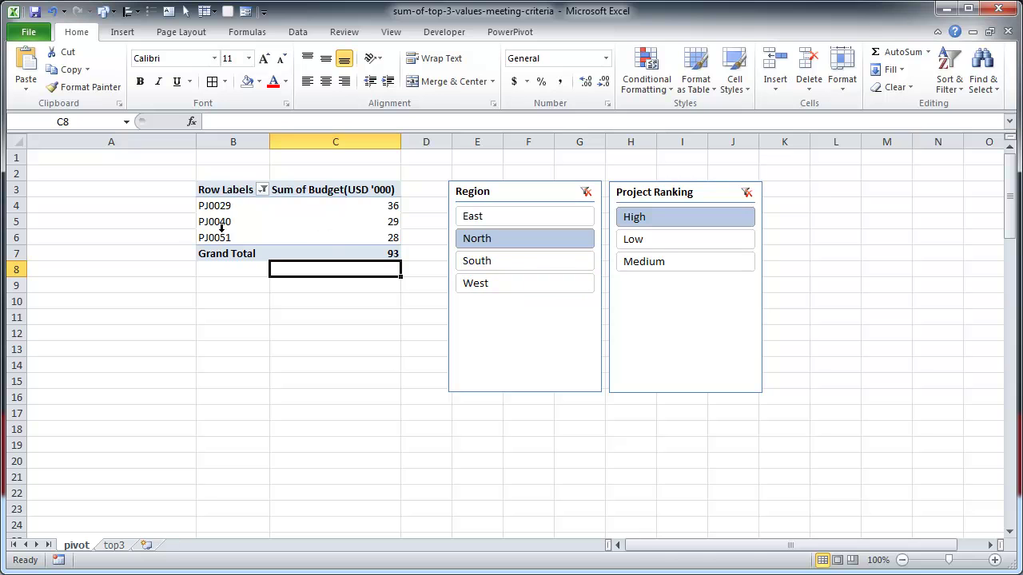
{"action": "left_click_drag", "start_coordinate": [219, 205], "coordinate": [363, 235]}
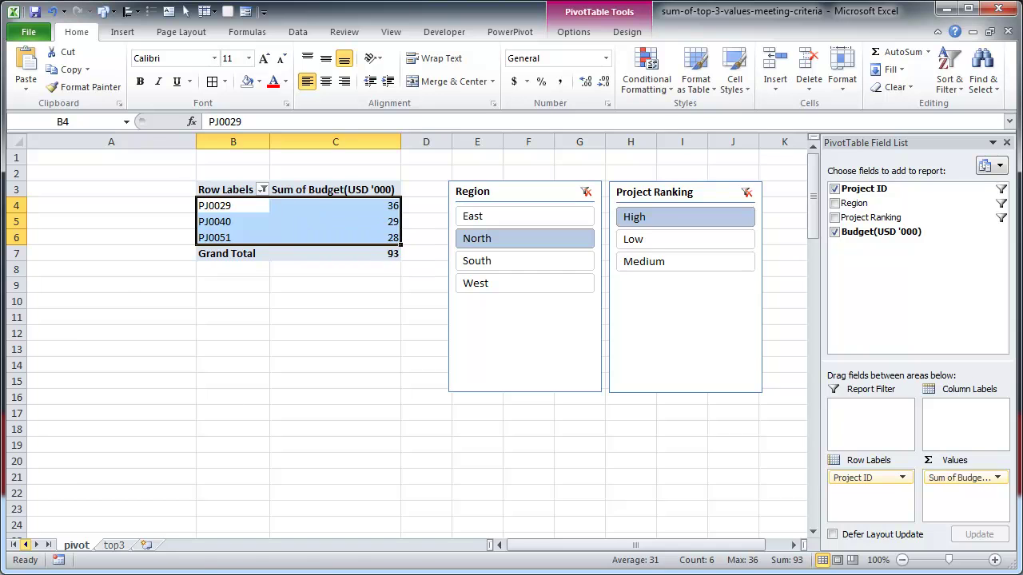
{"action": "left_click", "coordinate": [114, 546]}
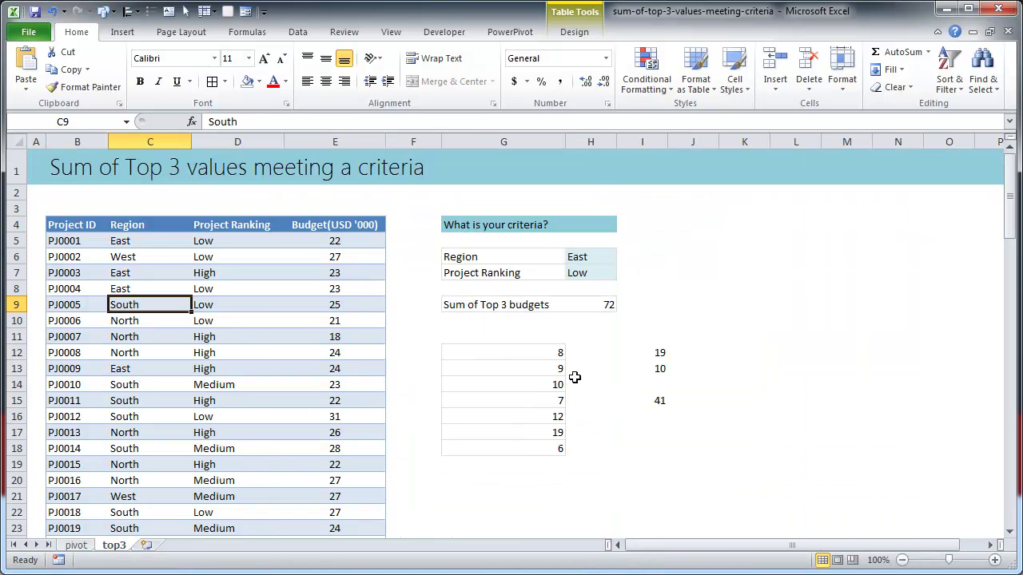
{"action": "left_click", "coordinate": [602, 305]}
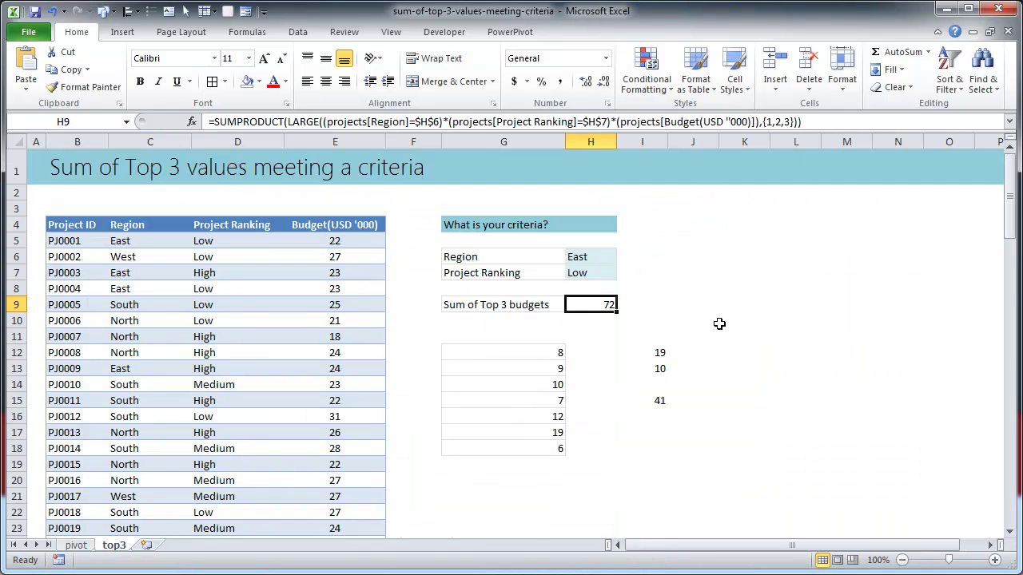
{"action": "left_click", "coordinate": [465, 482]}
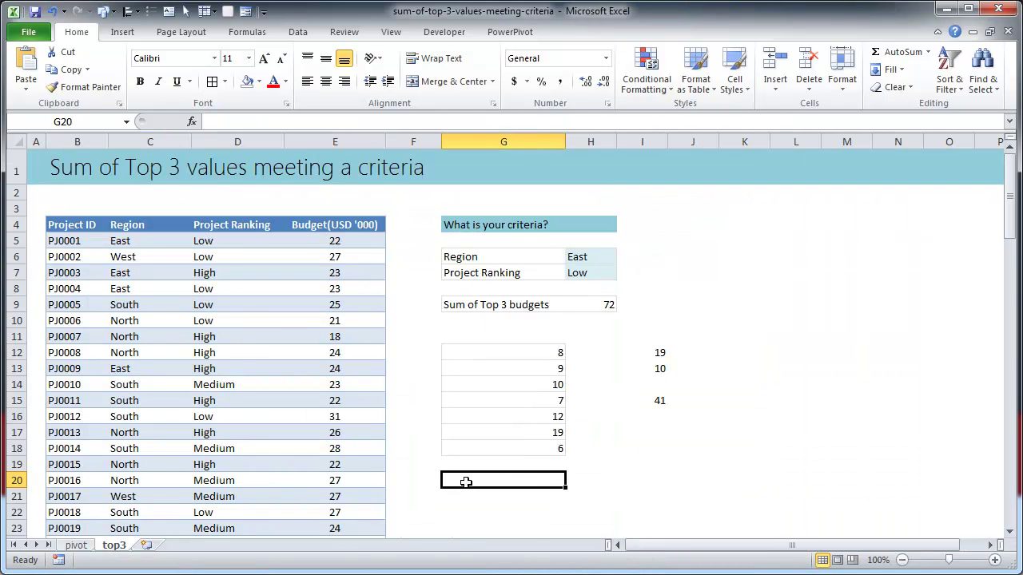
{"action": "left_click", "coordinate": [604, 309]}
{"action": "left_click", "coordinate": [445, 121]}
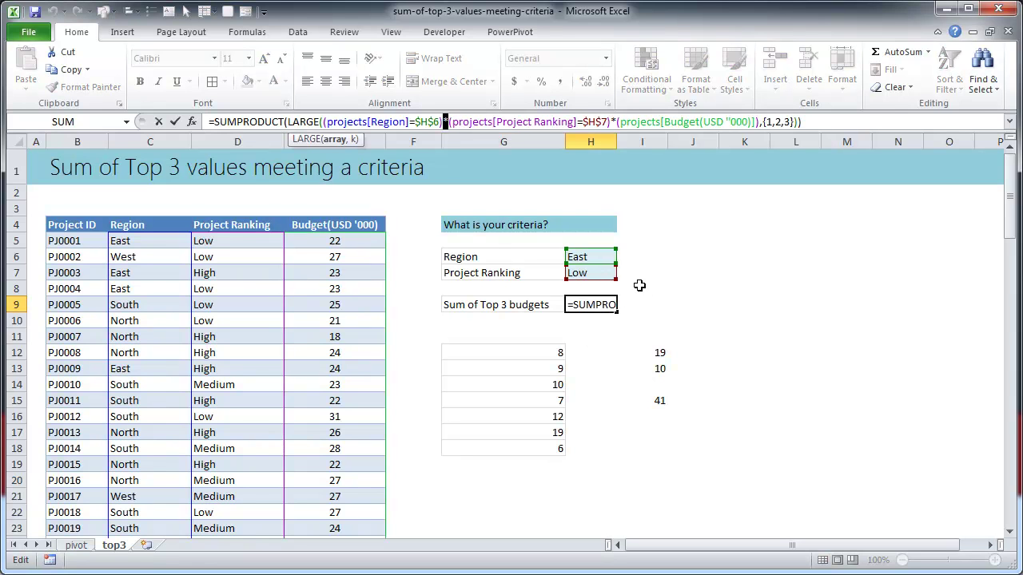
{"action": "key", "text": "ctrl+Return"}
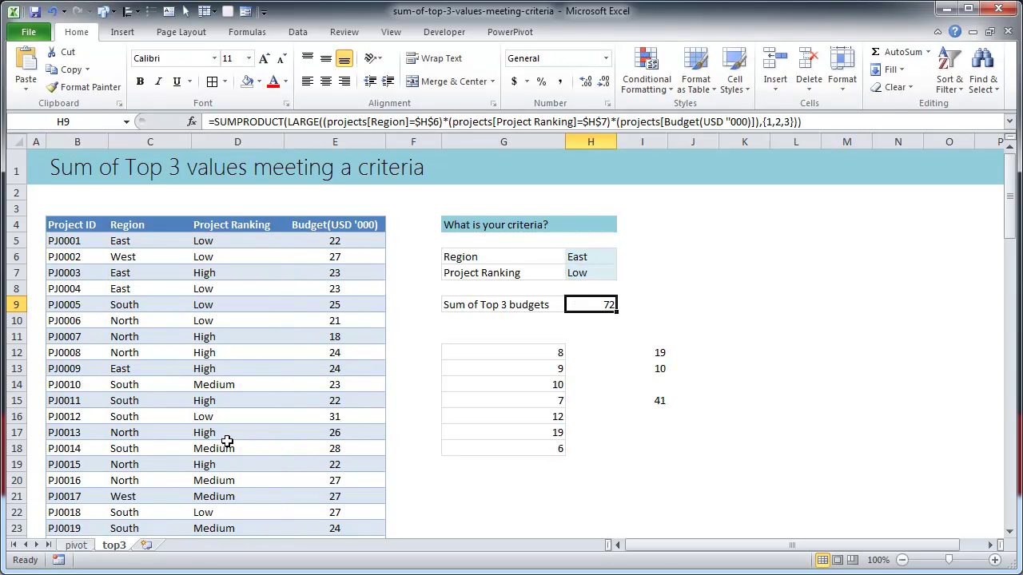
{"action": "left_click", "coordinate": [87, 548]}
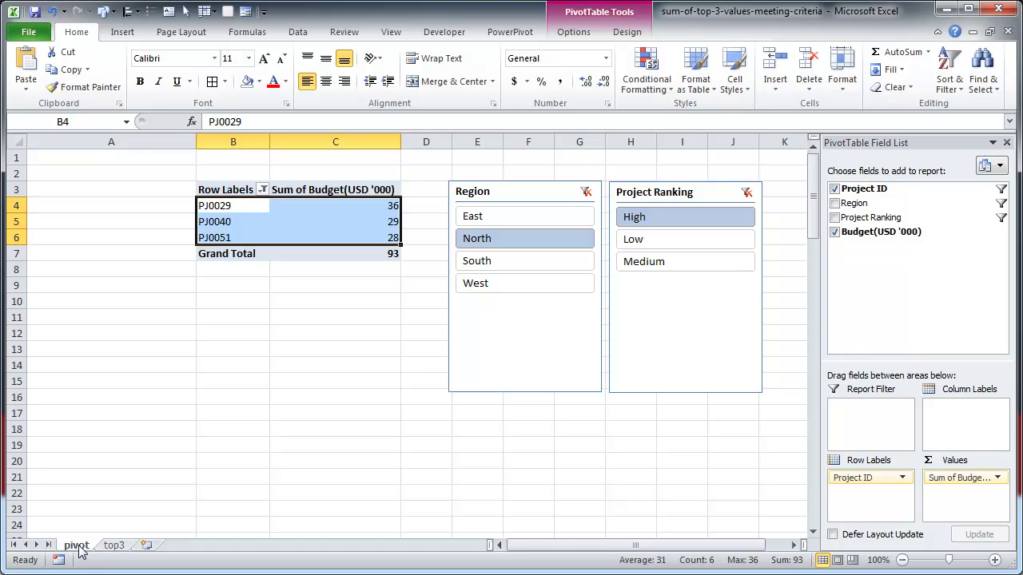